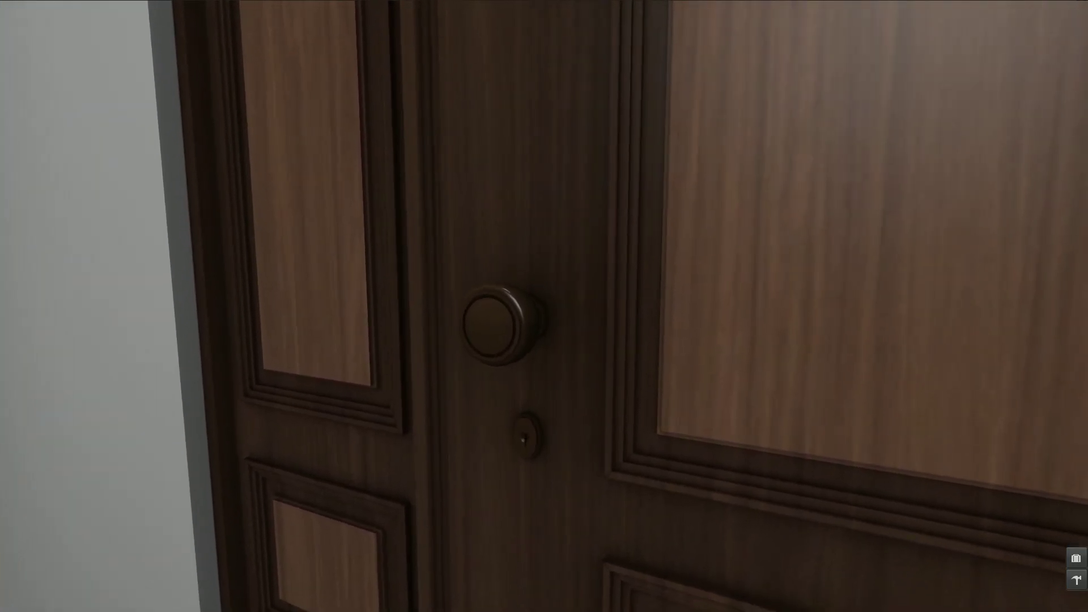
# Step: Inspect the tint colour assigned to the door's knob and keyhole face
pyautogui.rightClick(498, 323)
pyautogui.click(519, 341)
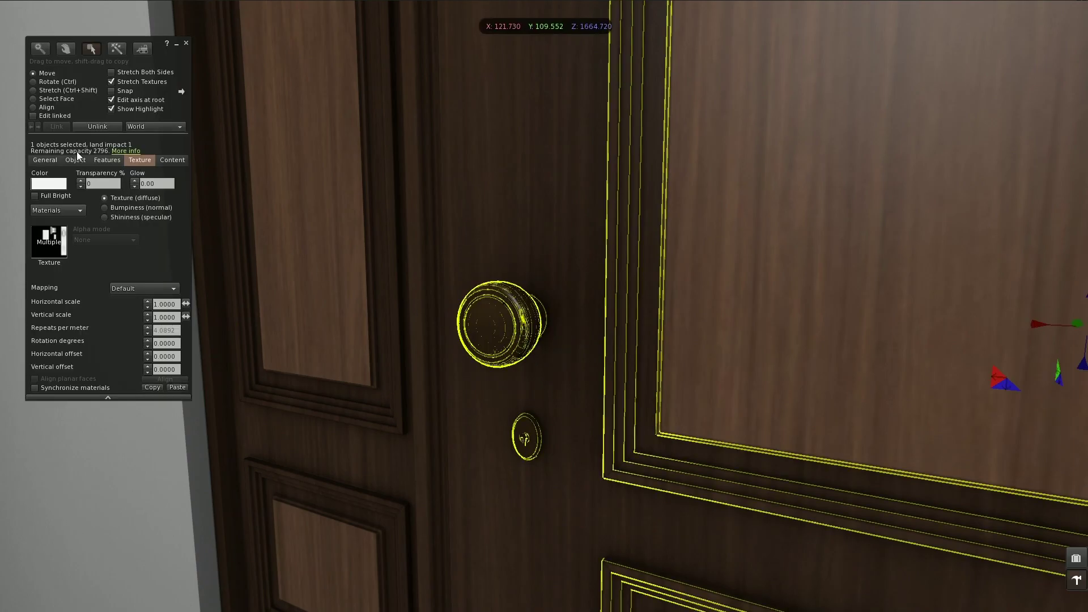
pyautogui.click(59, 100)
pyautogui.click(491, 323)
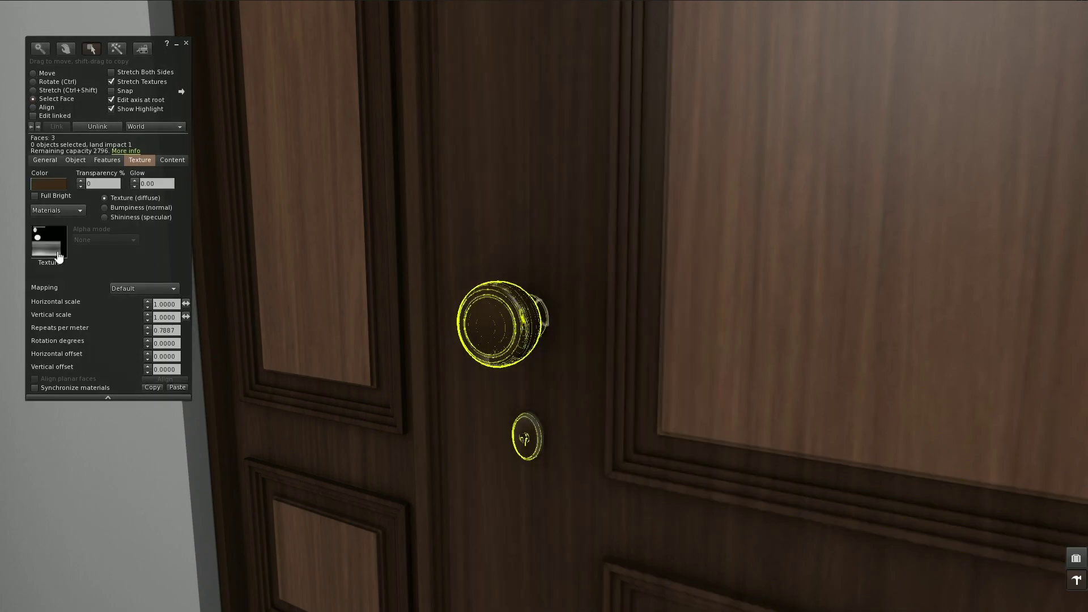
pyautogui.click(41, 185)
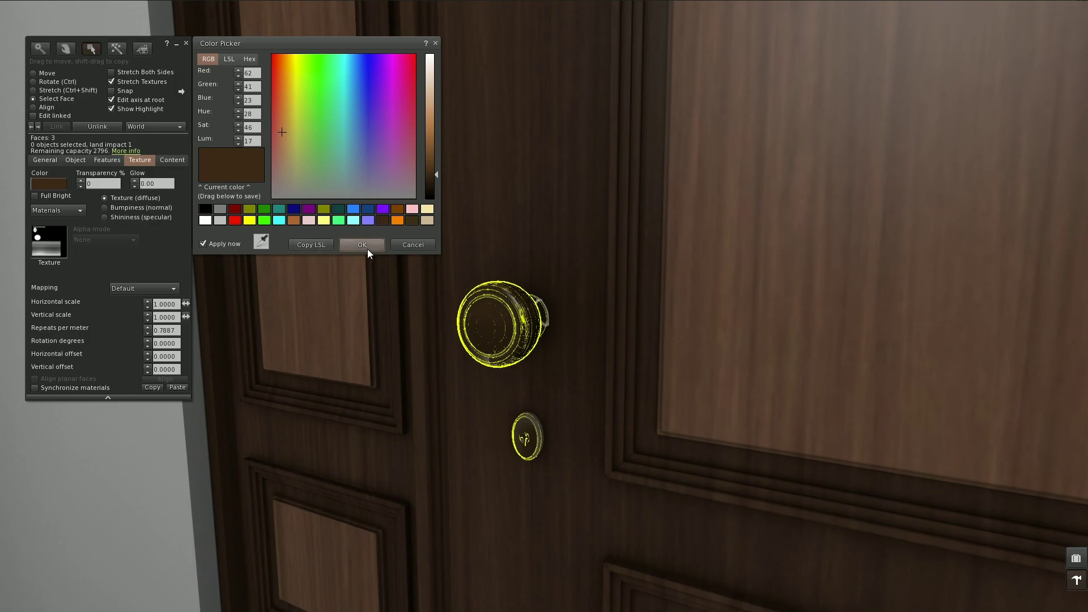
pyautogui.click(368, 243)
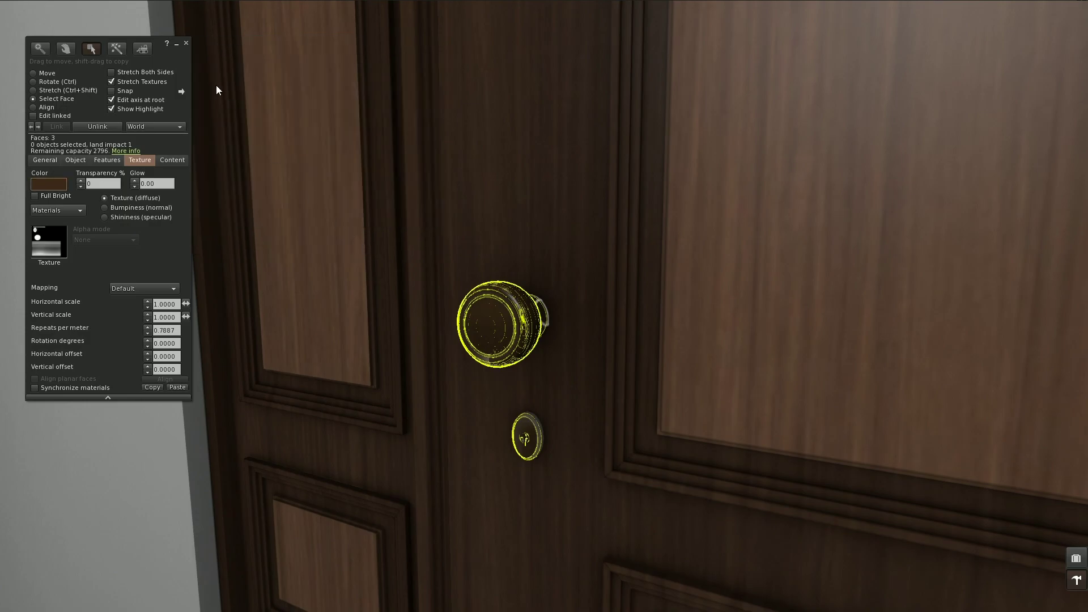
pyautogui.click(184, 44)
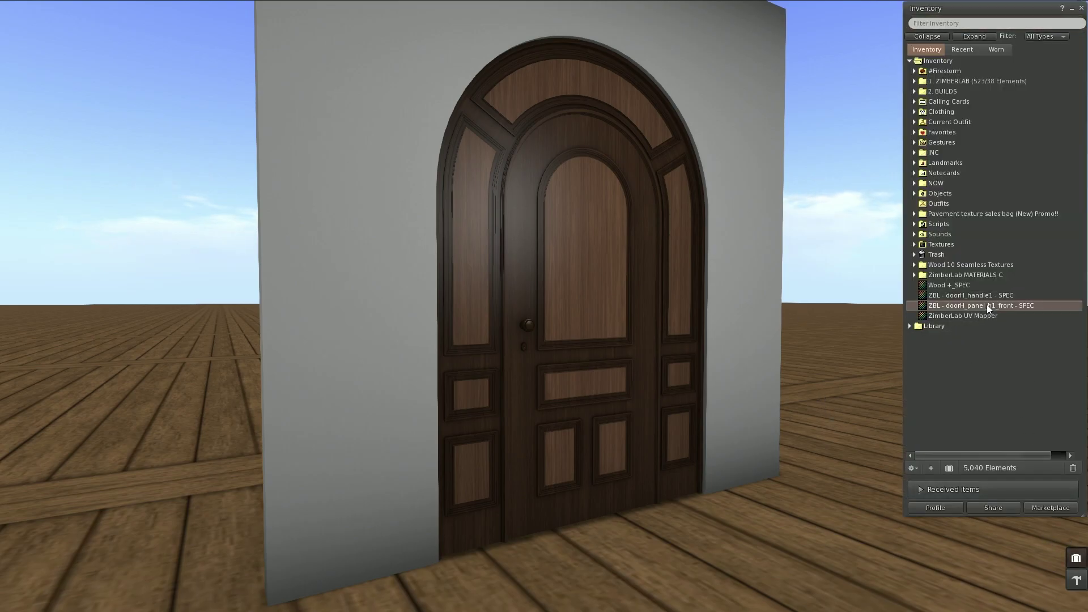
# Step: Preview the inventory textures ZBL - doorH_panel_h1_front - SPEC and ZBL - doorH_handle1 - SPEC
pyautogui.doubleClick(988, 306)
pyautogui.moveTo(896, 17); pyautogui.dragTo(737, 26)
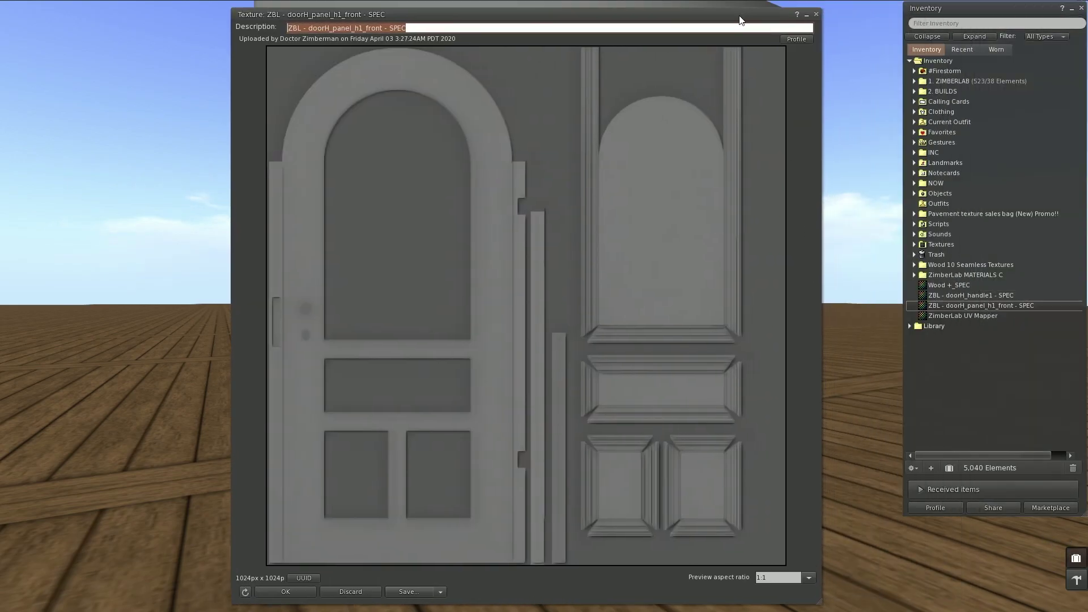
pyautogui.doubleClick(964, 298)
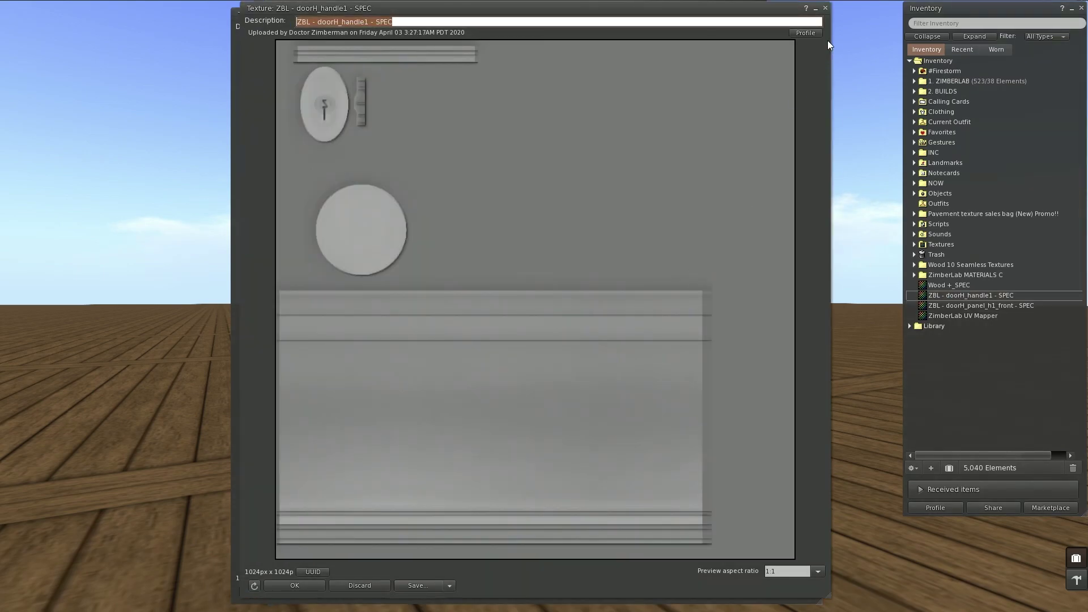
pyautogui.click(825, 7)
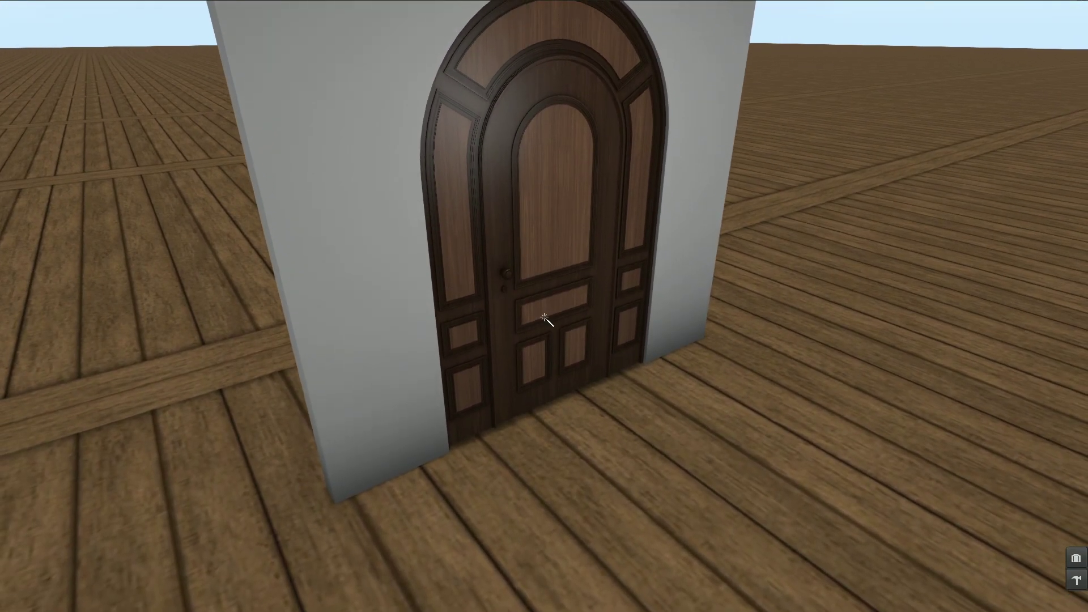
# Step: Create a box on the floor in front of the door and make it a light source
pyautogui.hotkey('ctrl', 'b')
pyautogui.click(620, 441)
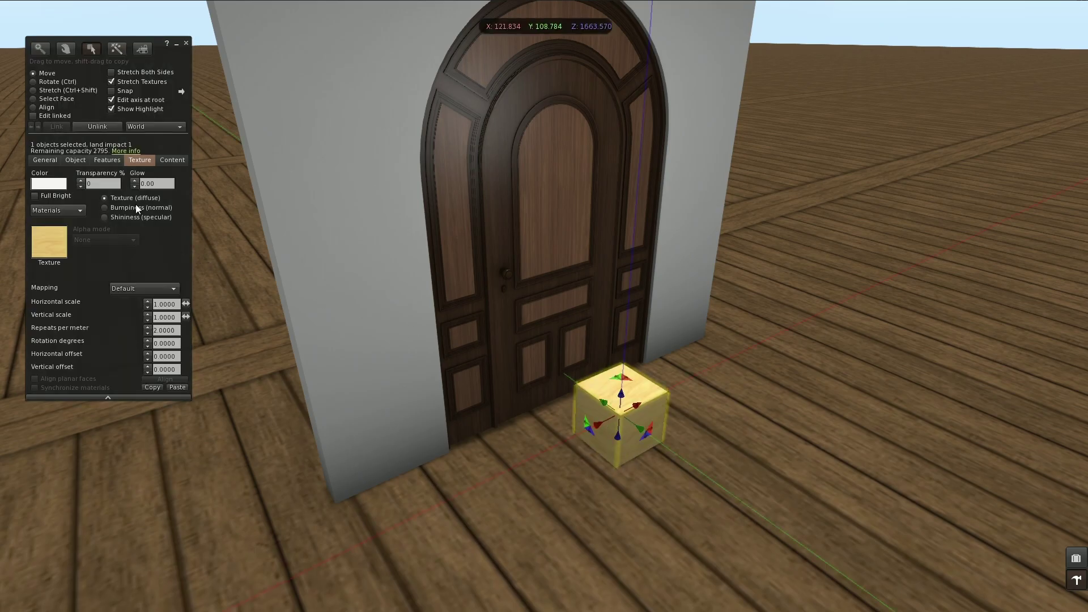
pyautogui.click(108, 160)
pyautogui.click(37, 310)
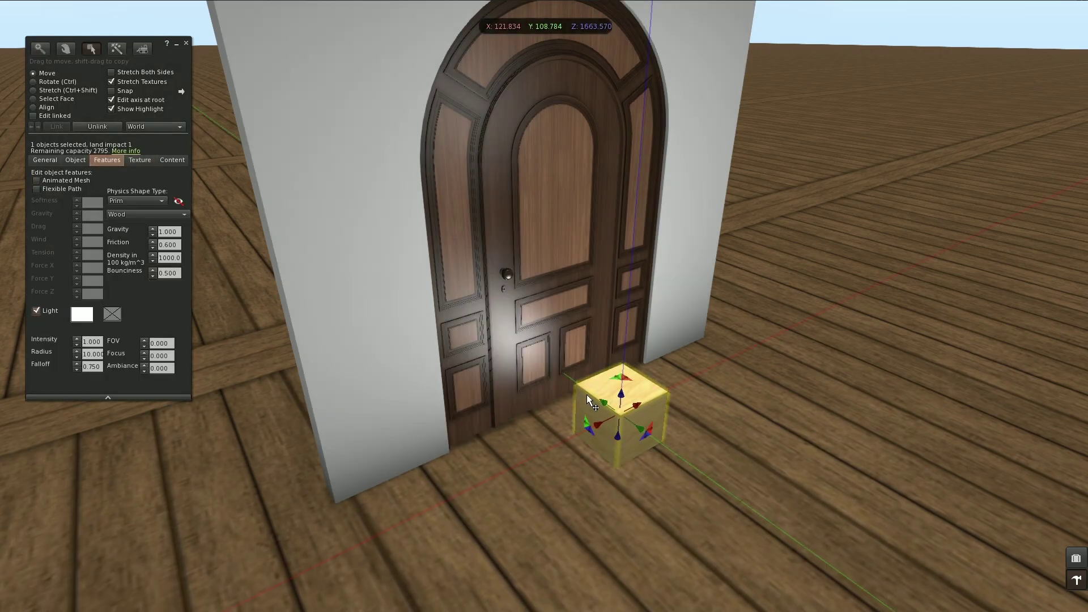
# Step: Raise the light box to about Z 1665.2 and place it in front of the door's upper part
pyautogui.moveTo(621, 401); pyautogui.dragTo(633, 222)
pyautogui.hotkey('ctrl', 'shift')
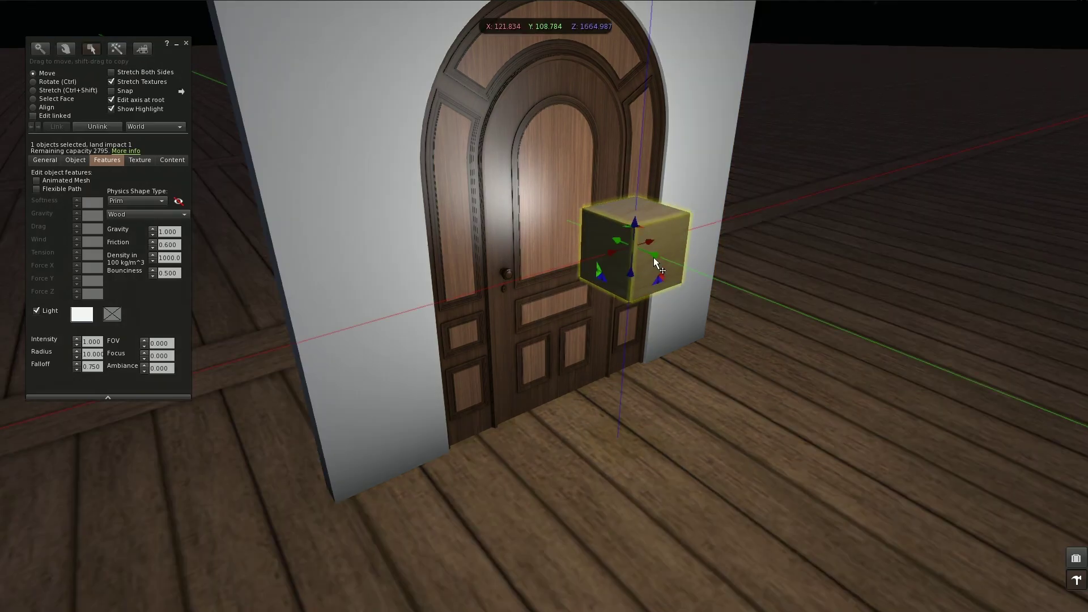
pyautogui.moveTo(654, 257); pyautogui.dragTo(640, 198)
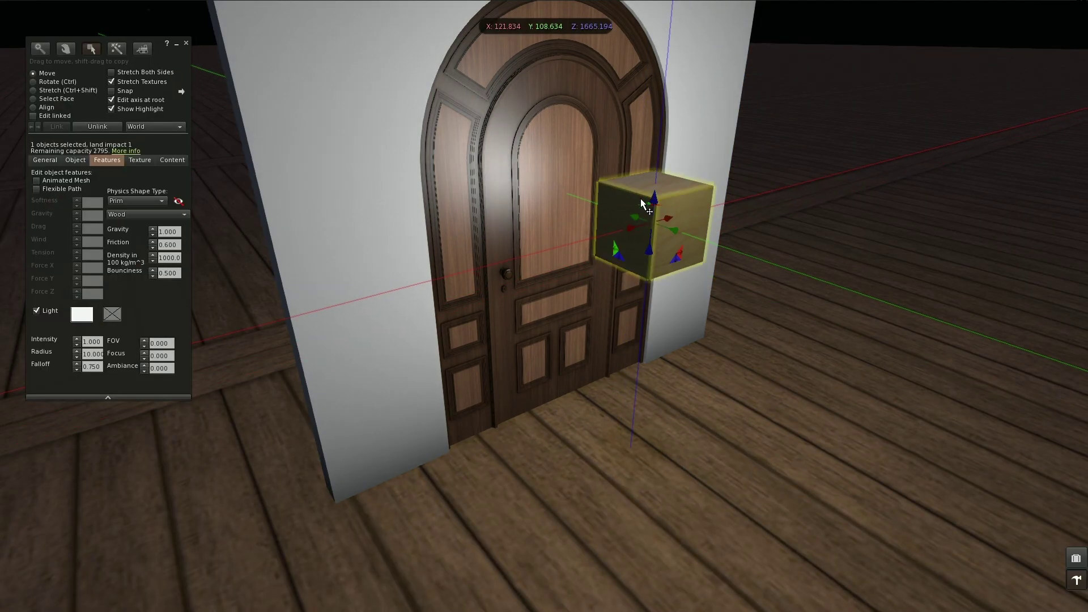
pyautogui.click(185, 43)
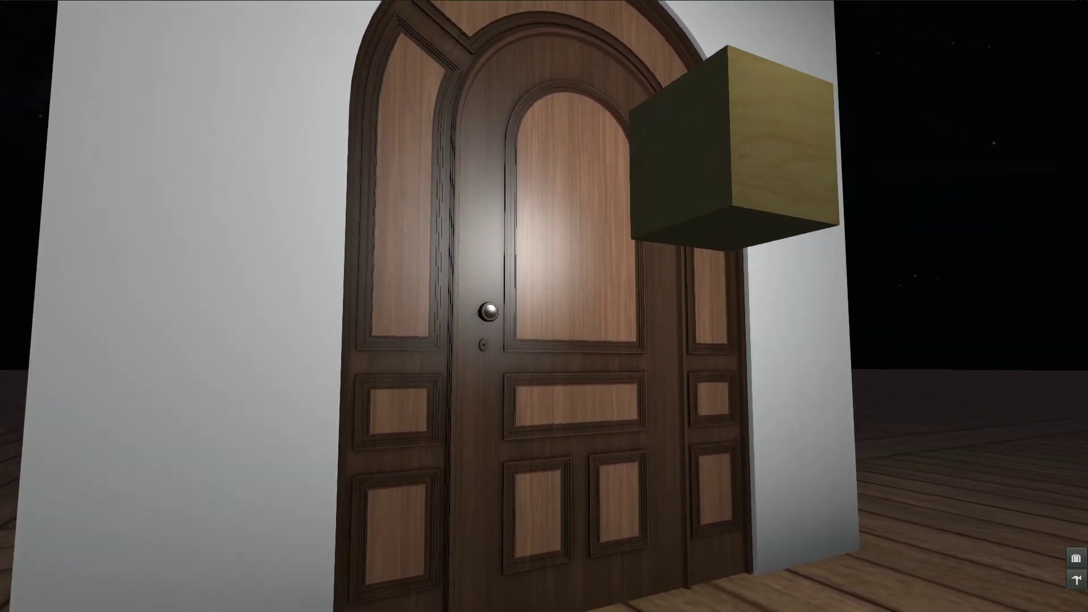
pyautogui.keyDown('ctrl'); pyautogui.keyDown('alt'); pyautogui.moveTo(544, 306); pyautogui.dragTo(550, 244); pyautogui.keyUp('alt'); pyautogui.keyUp('ctrl')
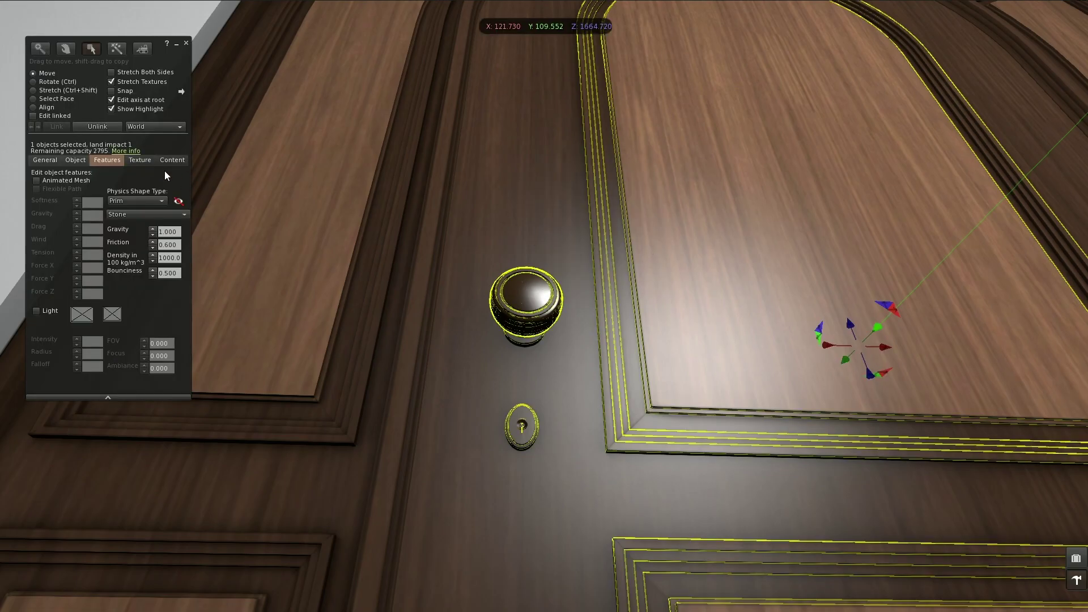
# Step: Compare the specular shininess settings of the door's wooden faces with those of the knob face
pyautogui.click(64, 99)
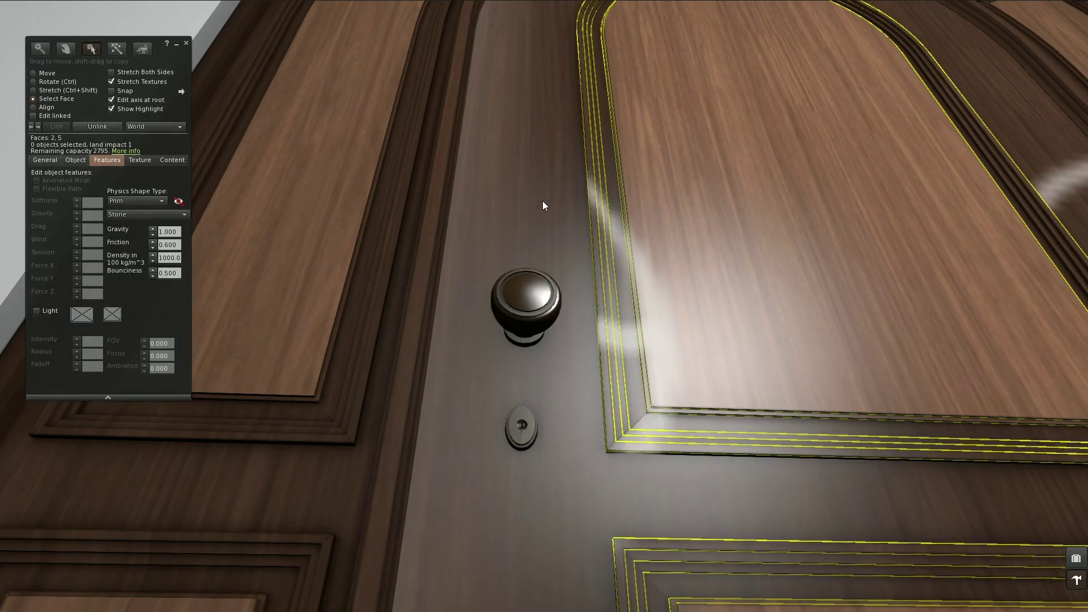
pyautogui.click(140, 160)
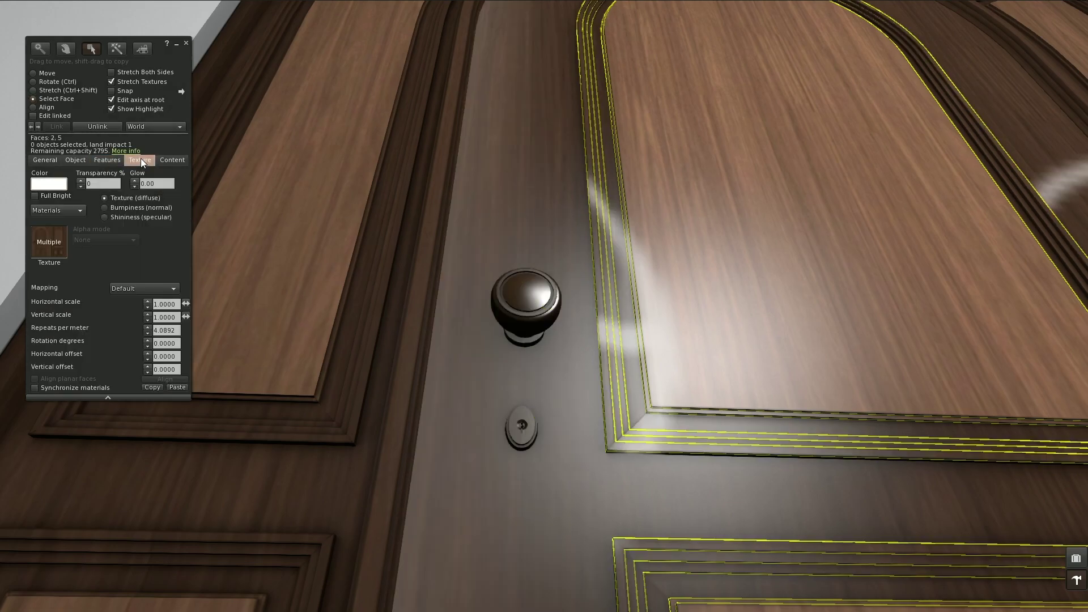
pyautogui.click(124, 217)
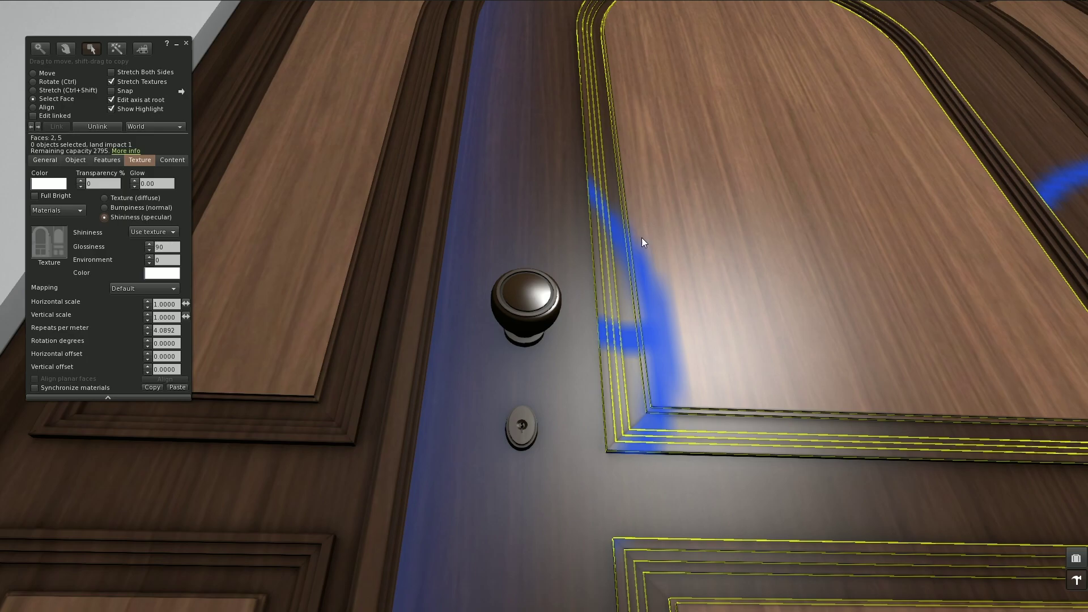
pyautogui.click(533, 292)
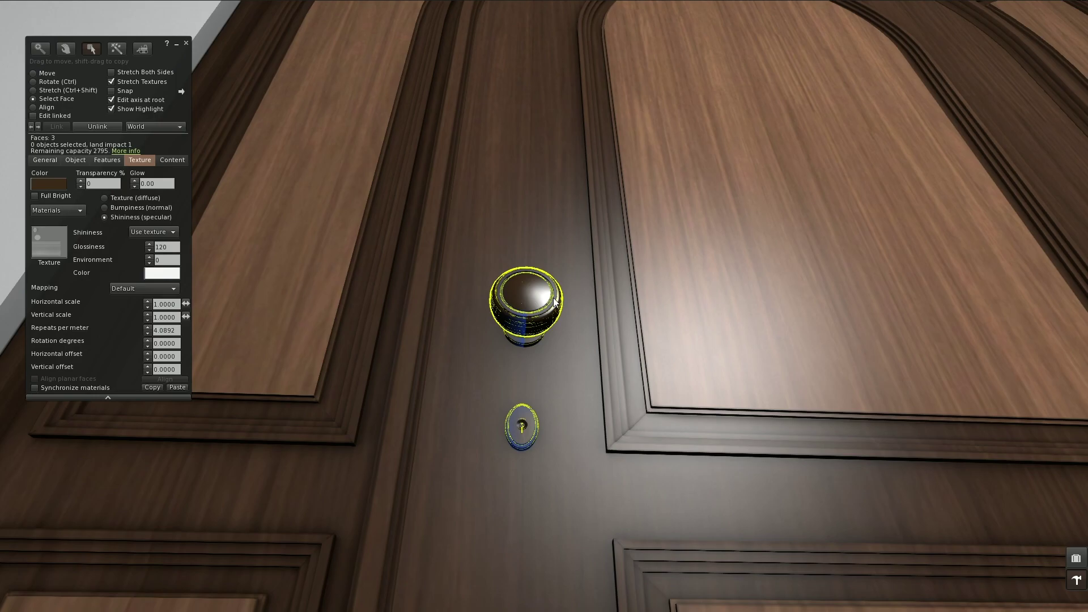
# Step: Select the door's two wooden faces and try specular glossiness values of 120 and 180
pyautogui.click(703, 260)
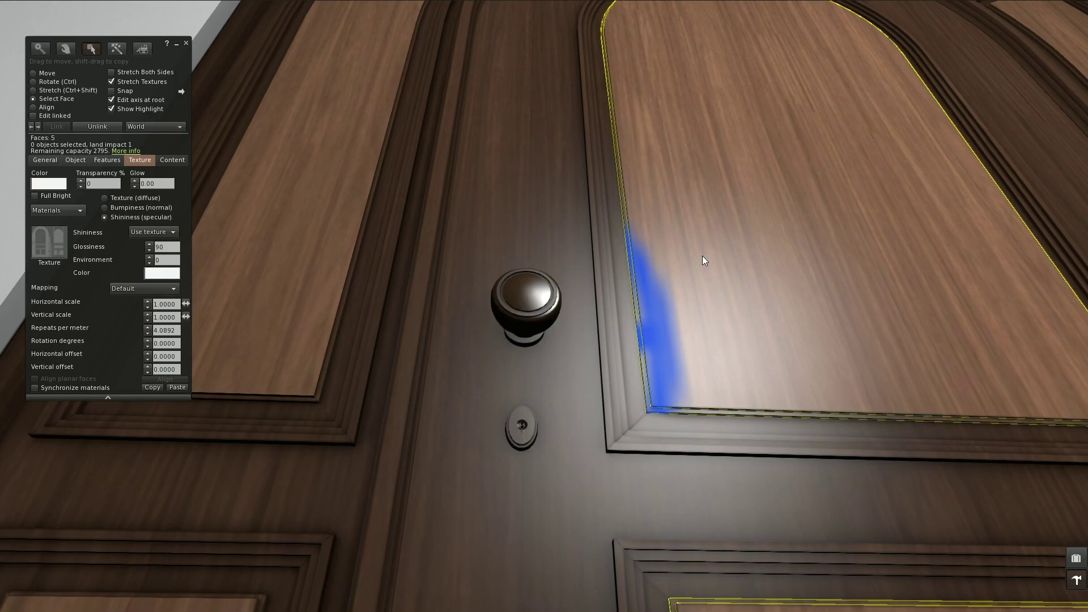
pyautogui.keyDown('shift'); pyautogui.click(536, 186); pyautogui.keyUp('shift')
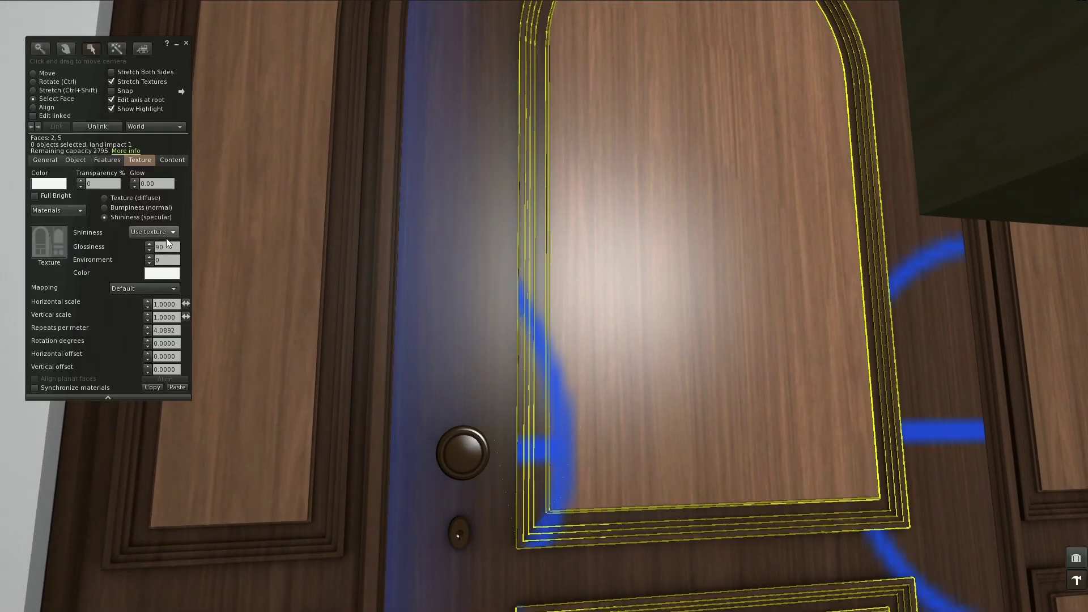
pyautogui.click(166, 246)
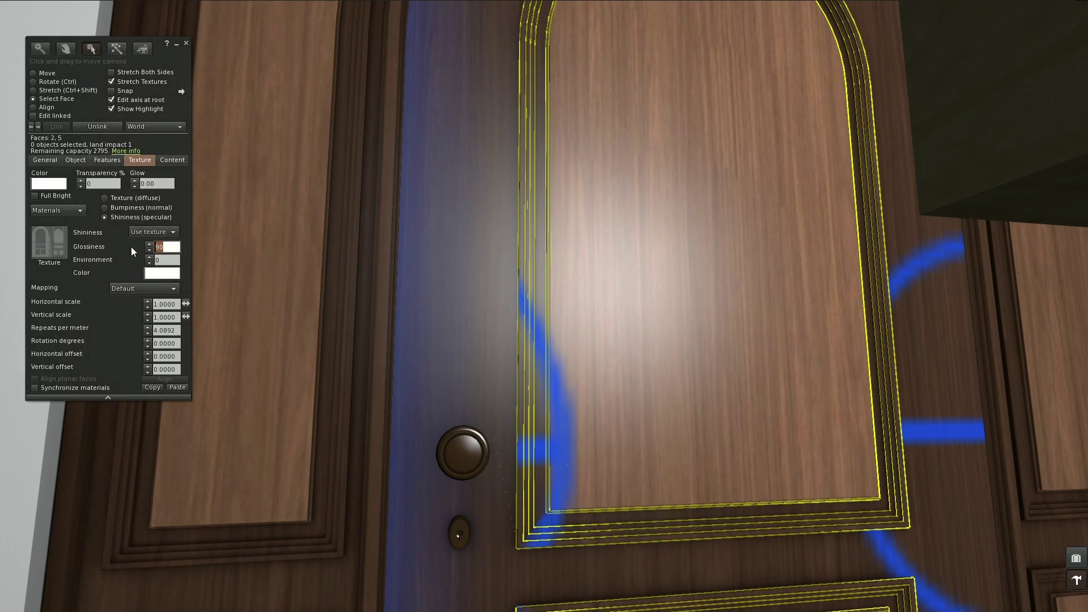
pyautogui.write('120')
pyautogui.press('Return')
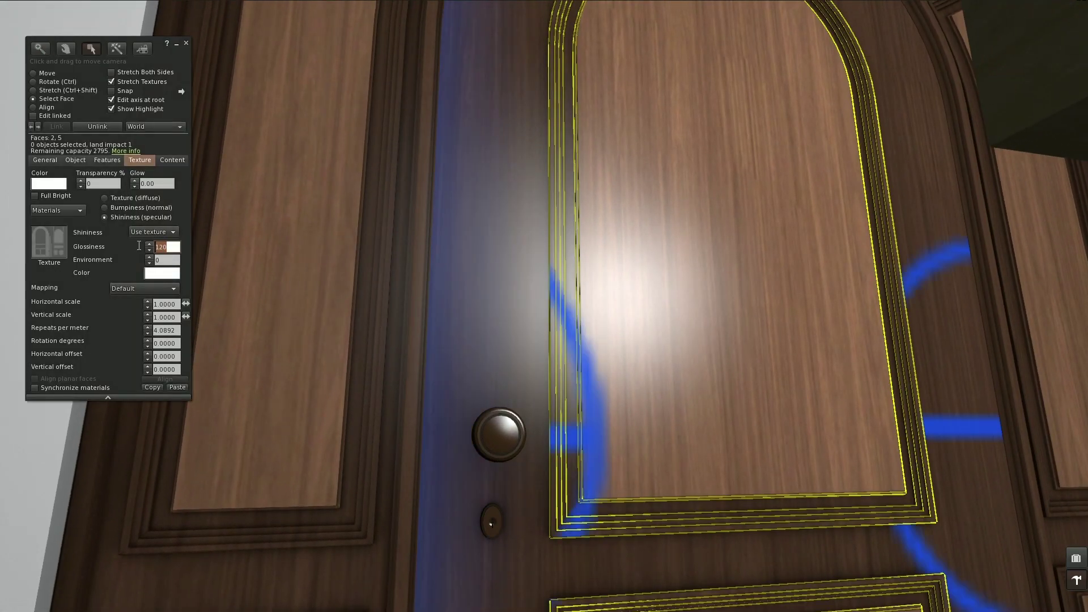
pyautogui.write('180')
pyautogui.press('Return')
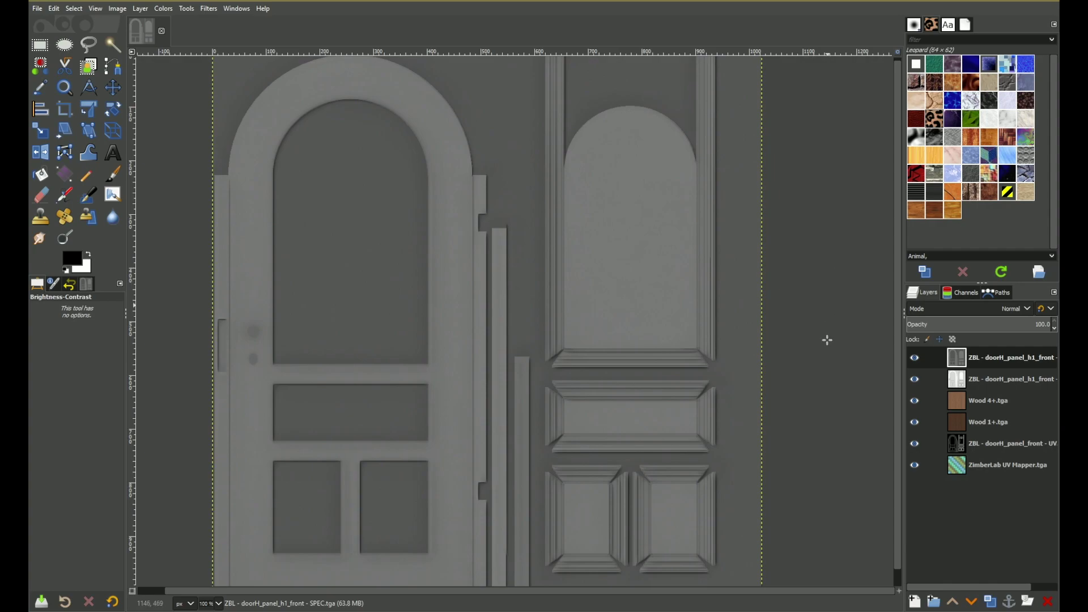
# Step: In GIMP, duplicate the door panel's SPEC layer twice and set the topmost copy's brightness to 40
pyautogui.click(991, 602)
pyautogui.click(992, 602)
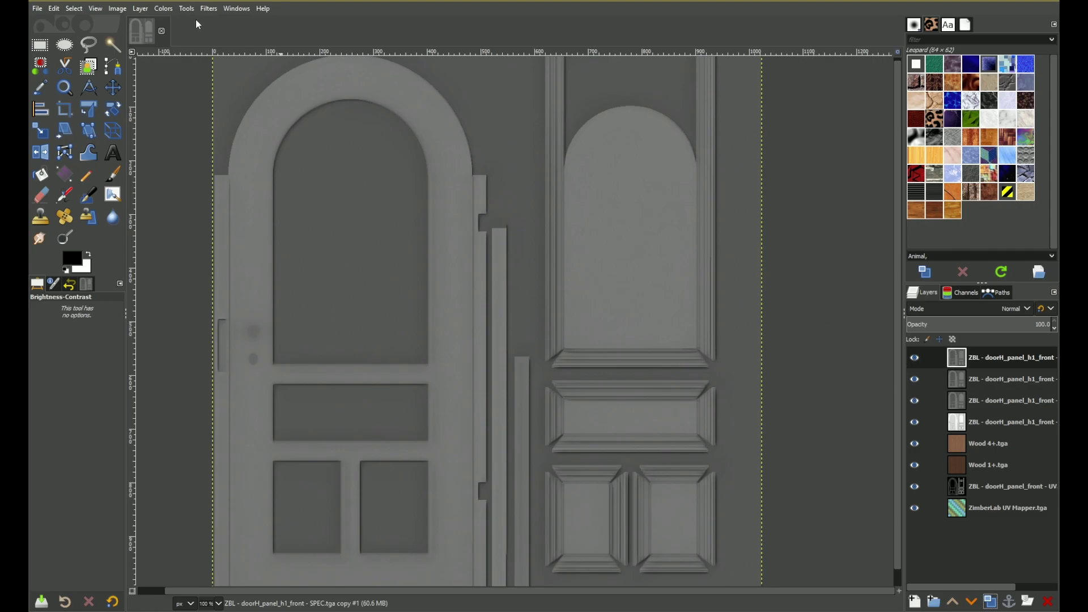
pyautogui.click(163, 10)
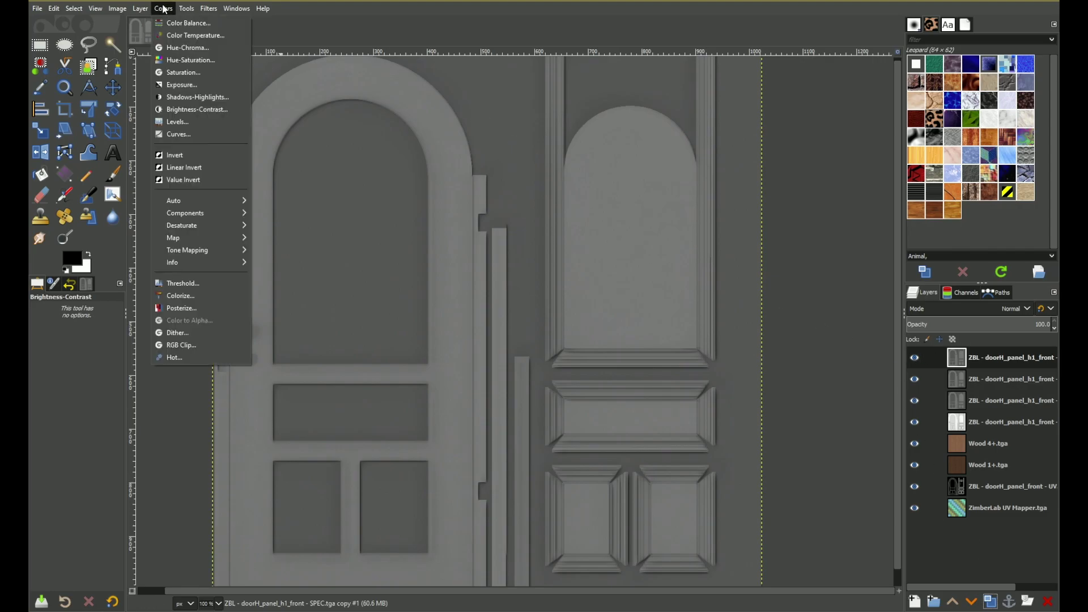
pyautogui.click(182, 109)
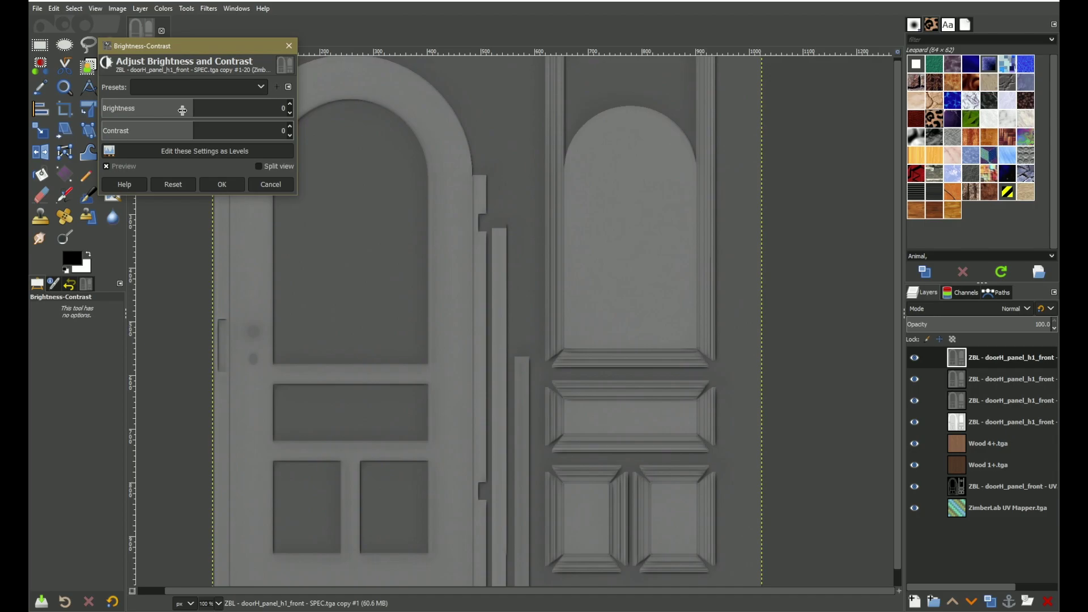
pyautogui.moveTo(255, 107); pyautogui.dragTo(209, 100)
pyautogui.press('BackSpace')
pyautogui.press('BackSpace')
pyautogui.write('40')
pyautogui.press('Return')
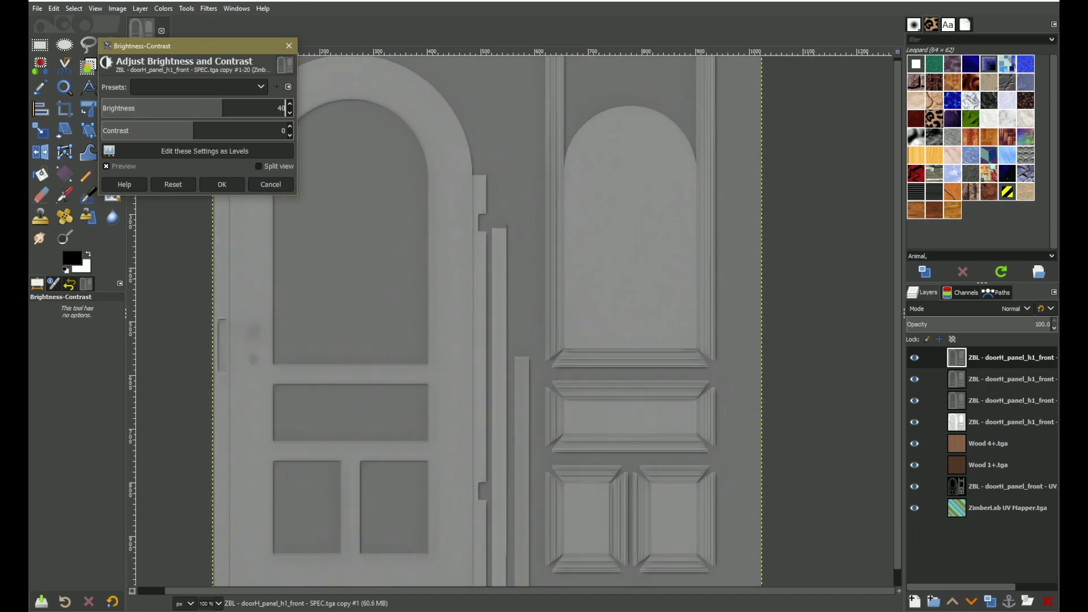
pyautogui.click(221, 184)
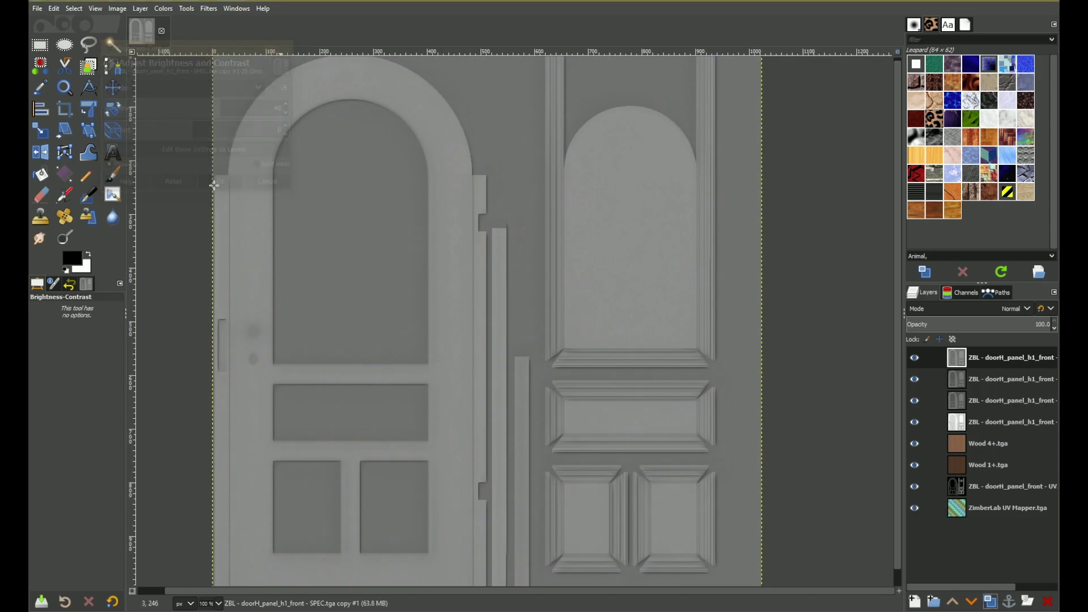
# Step: Hide the brightened copy, set the other SPEC copy's brightness to -60, and show the brightened copy again
pyautogui.click(915, 358)
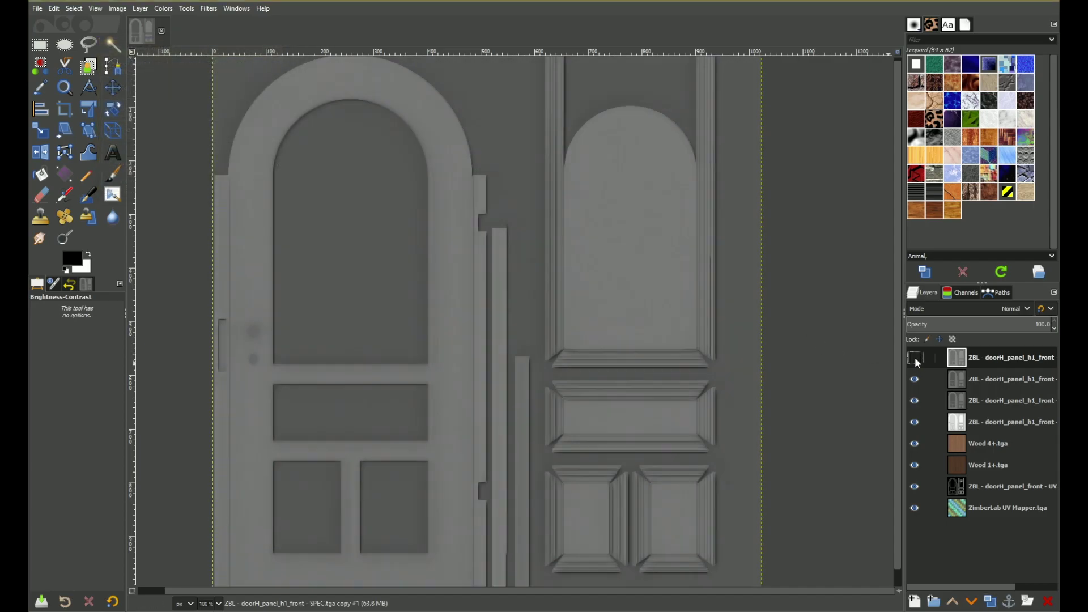
pyautogui.click(992, 381)
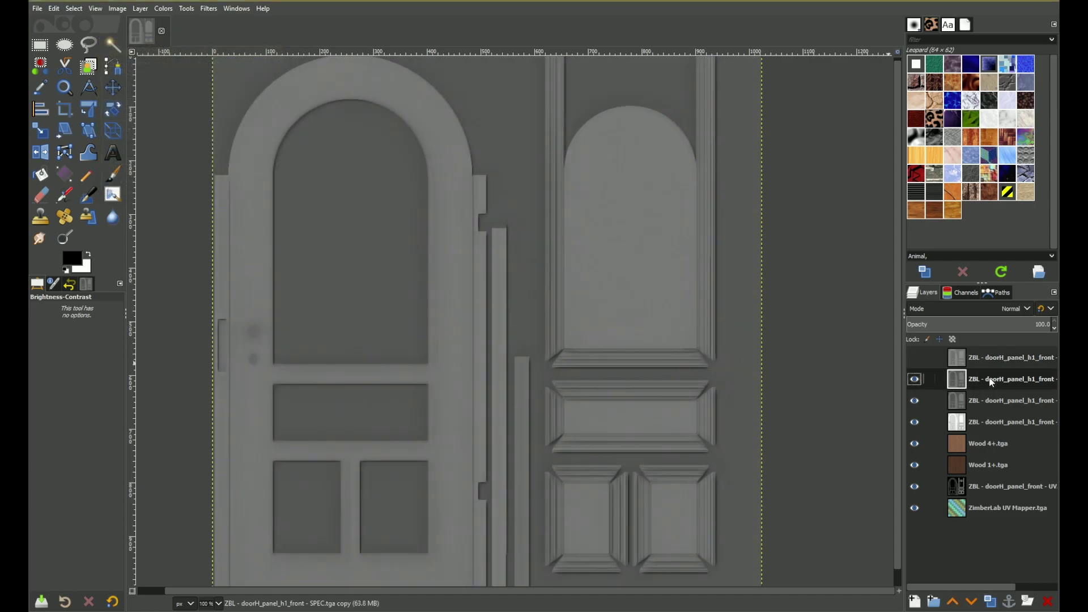
pyautogui.click(164, 8)
pyautogui.click(178, 109)
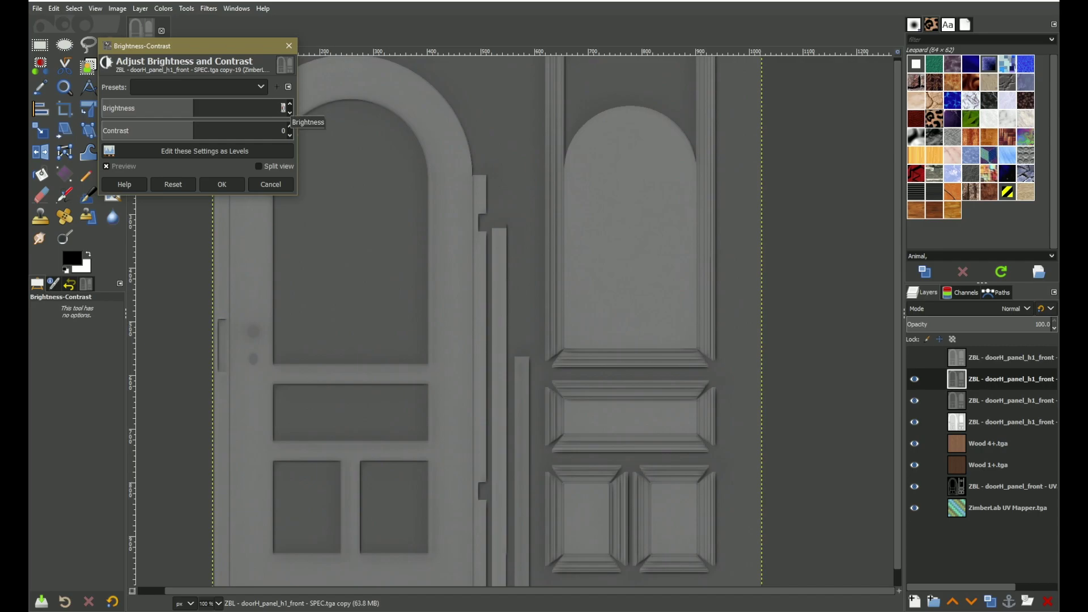
pyautogui.write('-60')
pyautogui.press('Return')
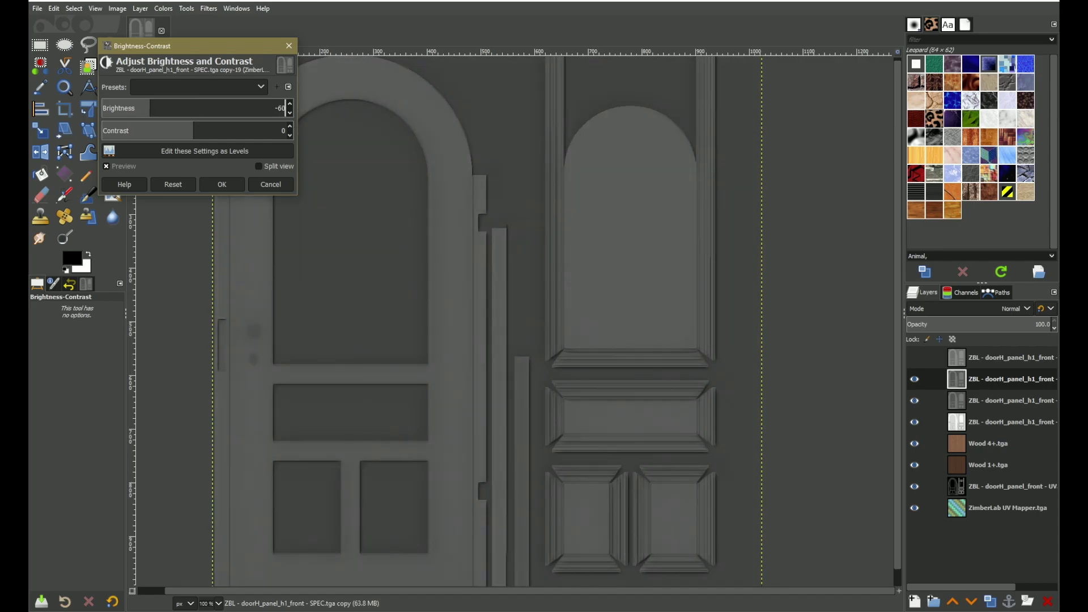
pyautogui.click(221, 184)
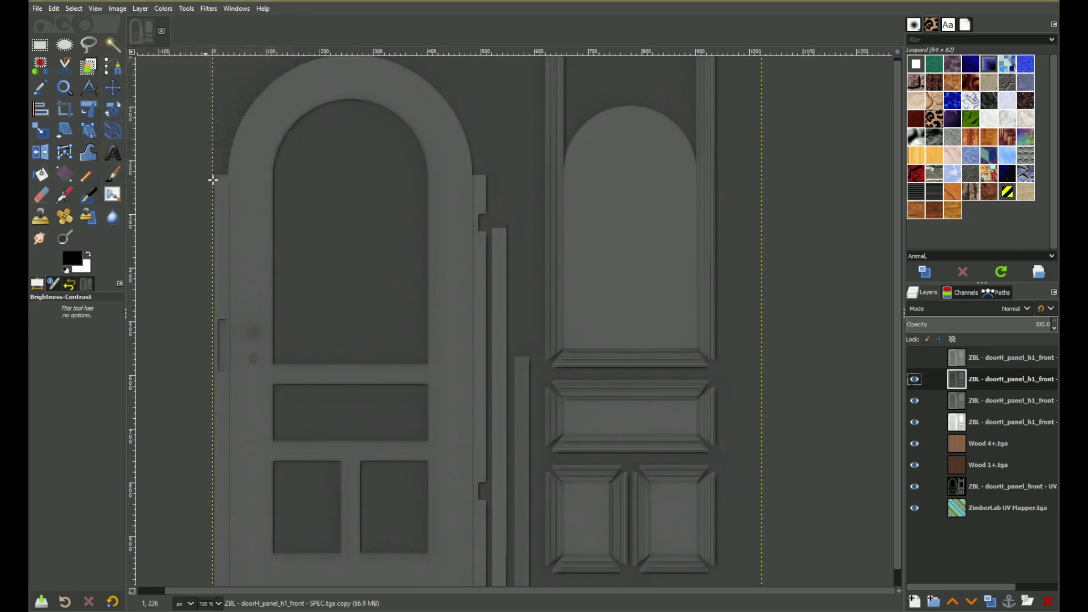
pyautogui.click(914, 359)
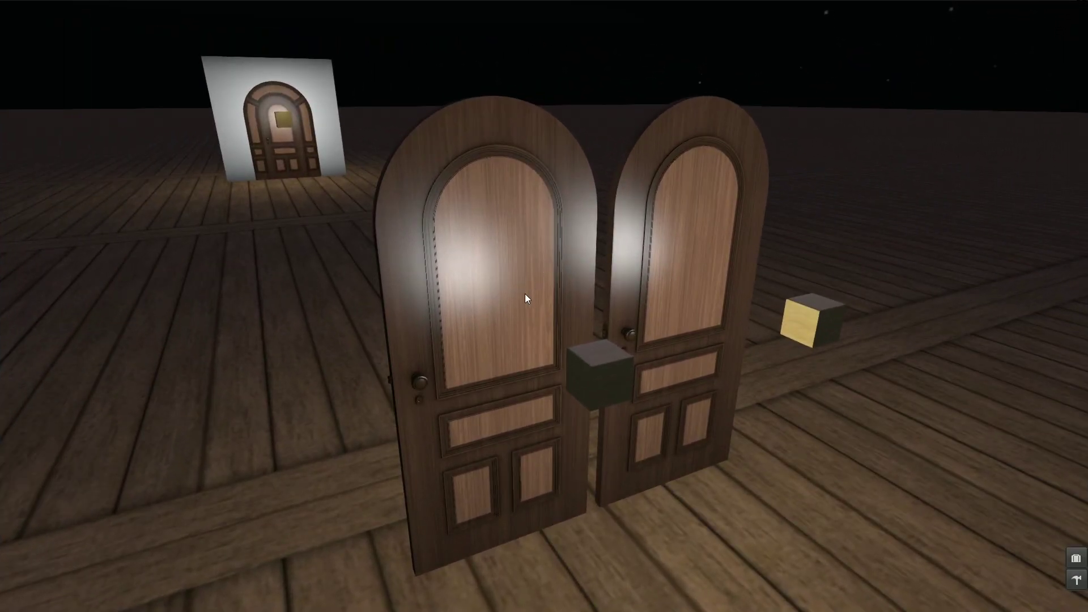
# Step: In Second Life, select the left door's two wooden faces and apply the local texture "ZBL - doorH_panel_h1_front - SPEC +40" as their specular map
pyautogui.rightClick(492, 274)
pyautogui.click(515, 291)
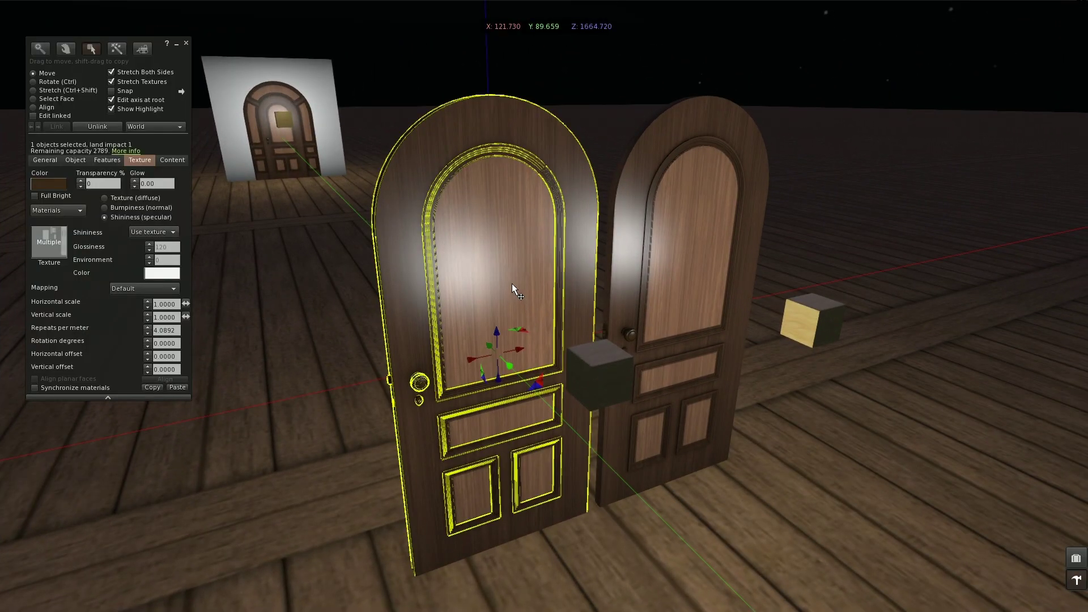
pyautogui.click(53, 99)
pyautogui.click(495, 240)
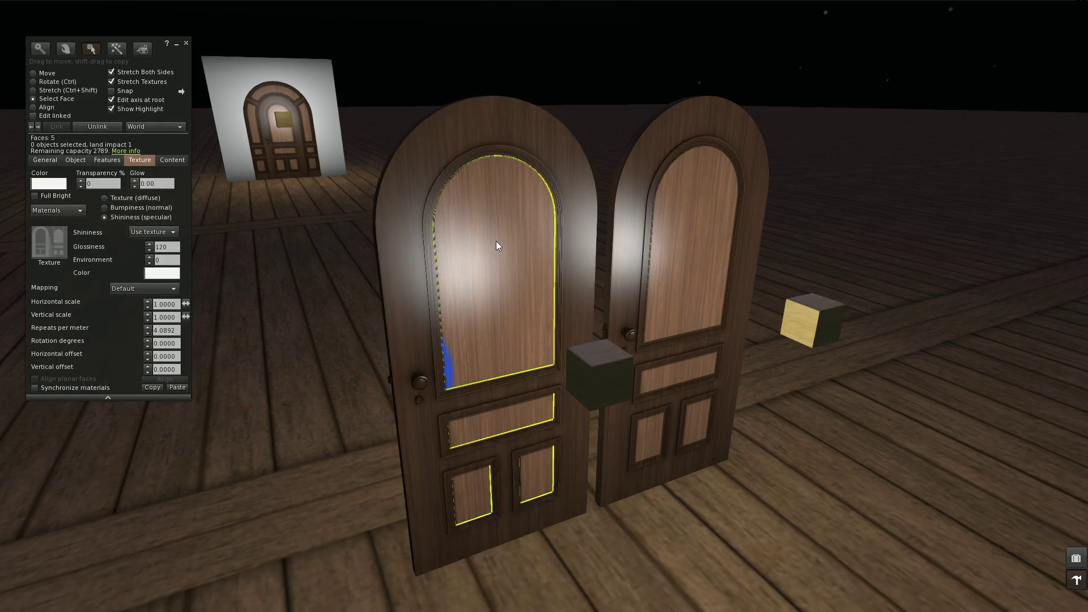
pyautogui.keyDown('shift'); pyautogui.click(419, 258); pyautogui.keyUp('shift')
pyautogui.click(49, 244)
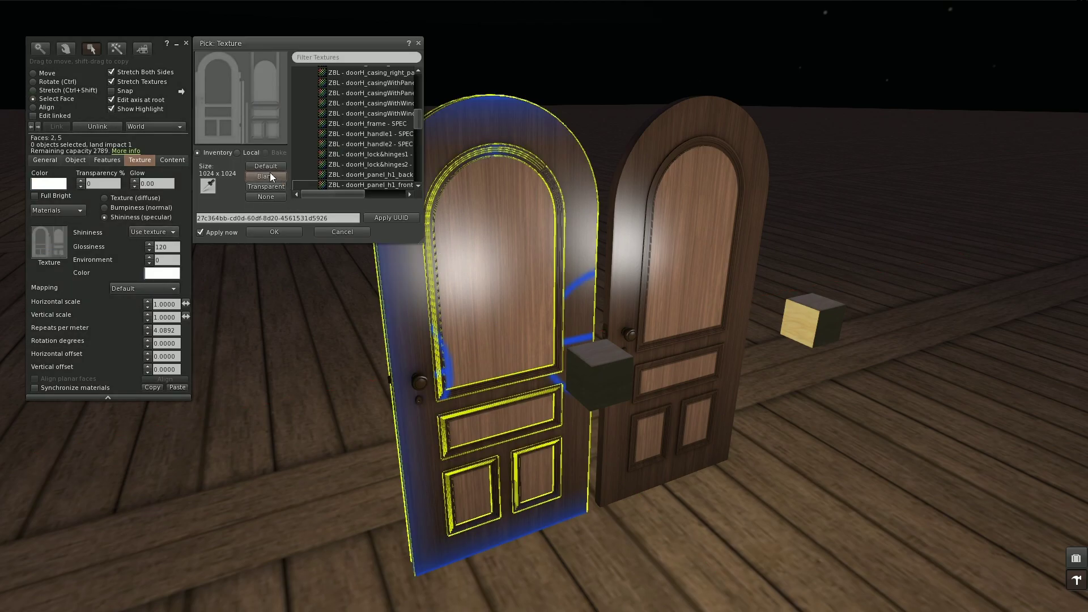
pyautogui.click(247, 151)
pyautogui.click(376, 71)
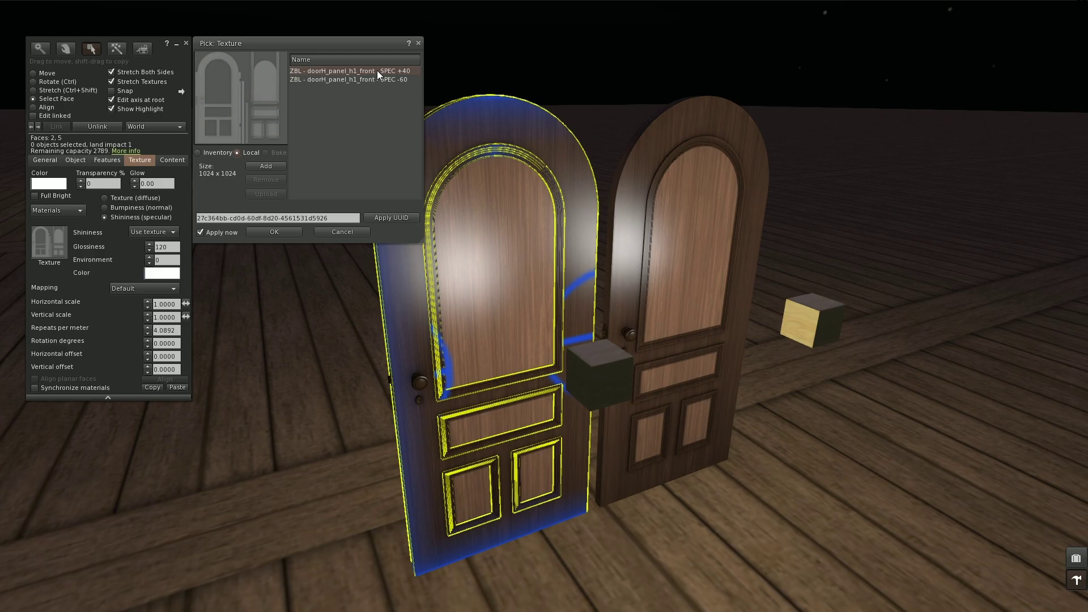
pyautogui.click(267, 227)
# Step: Select the right door's two wooden faces and apply the local texture "ZBL - doorH_panel_h1_front - SPEC -60" as their specular map
pyautogui.click(687, 266)
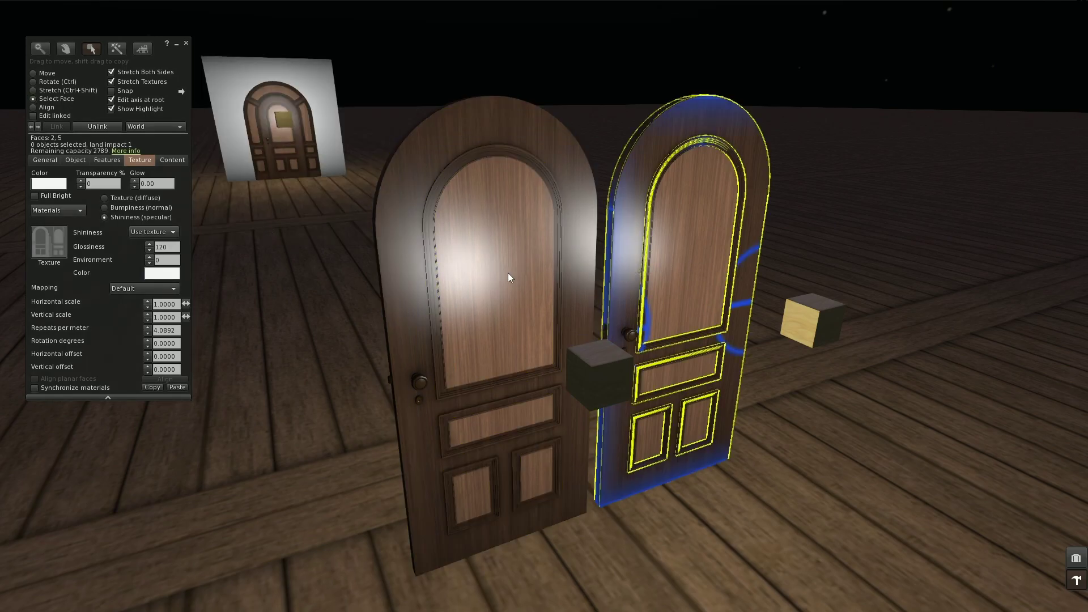
pyautogui.click(49, 244)
pyautogui.click(240, 152)
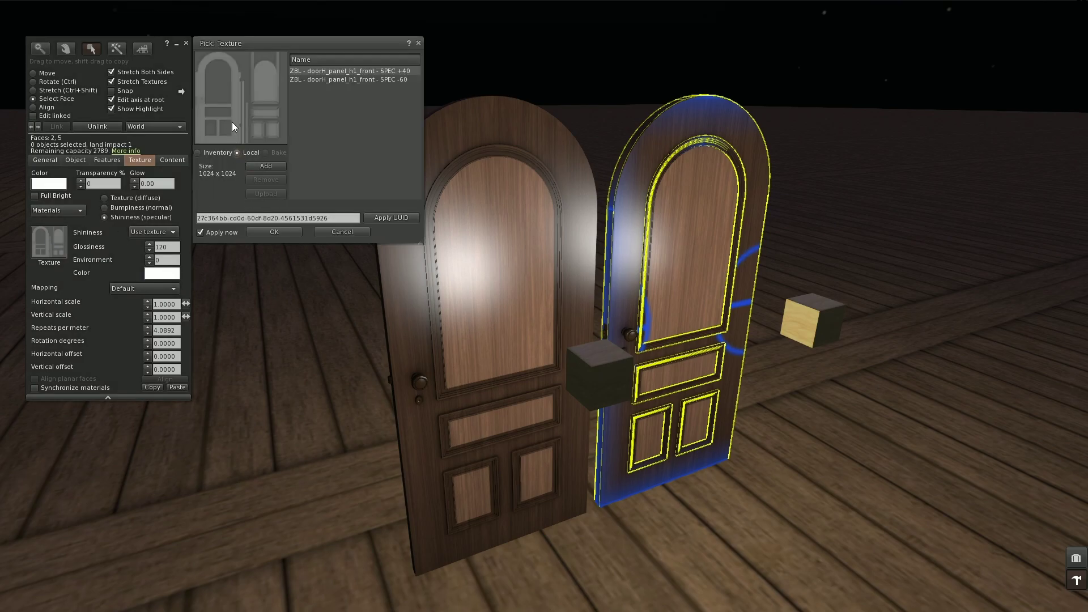
pyautogui.click(378, 80)
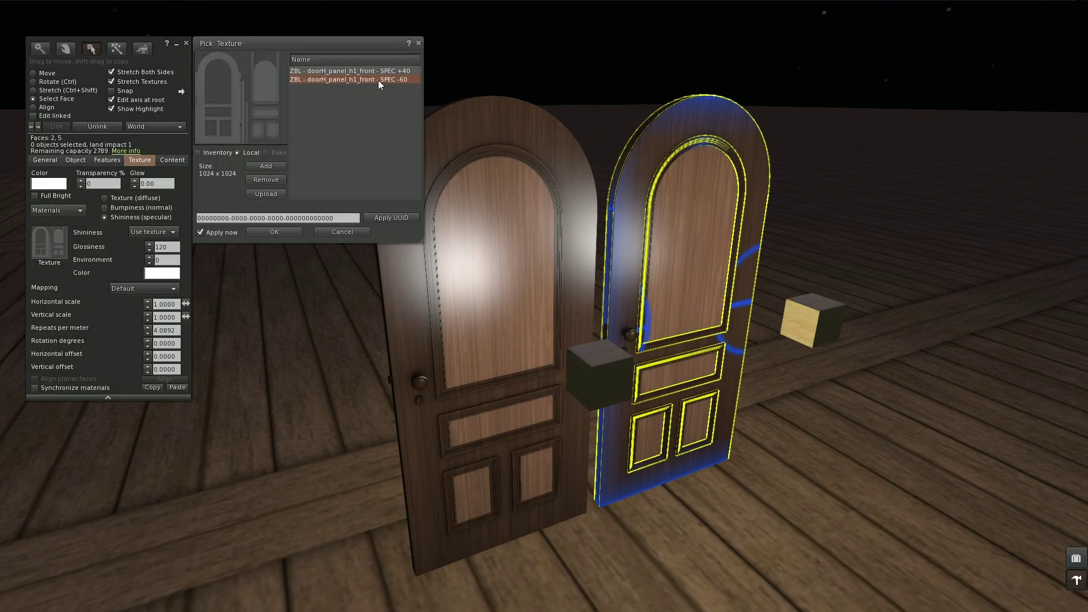
pyautogui.click(270, 230)
pyautogui.click(185, 43)
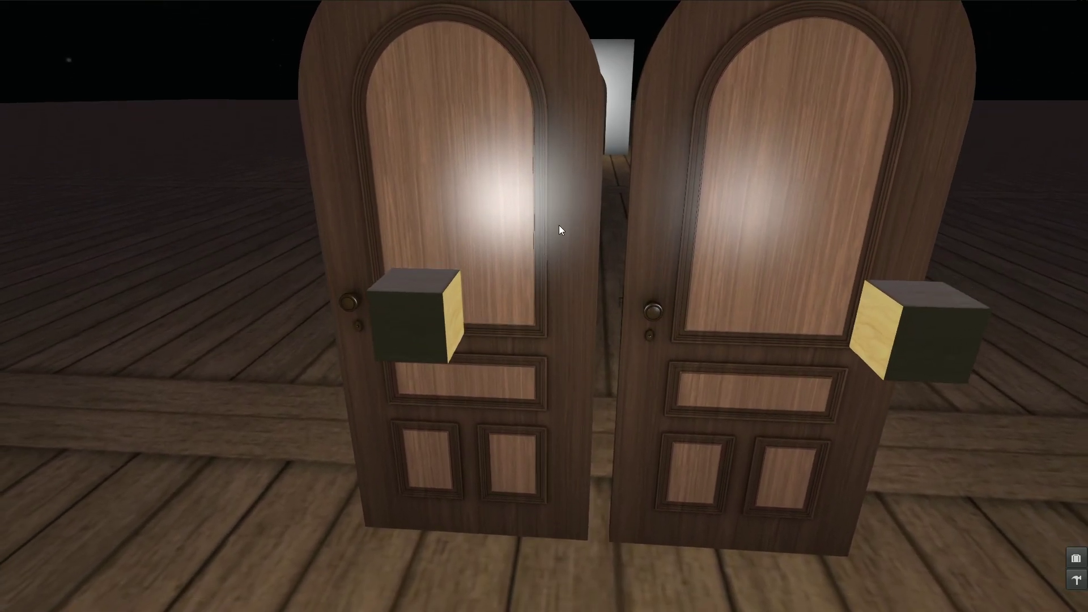
# Step: Select the right door's two wooden faces and try a specular glossiness of 150 before settling on 170
pyautogui.keyDown('alt'); pyautogui.moveTo(559, 226); pyautogui.dragTo(494, 291); pyautogui.keyUp('alt')
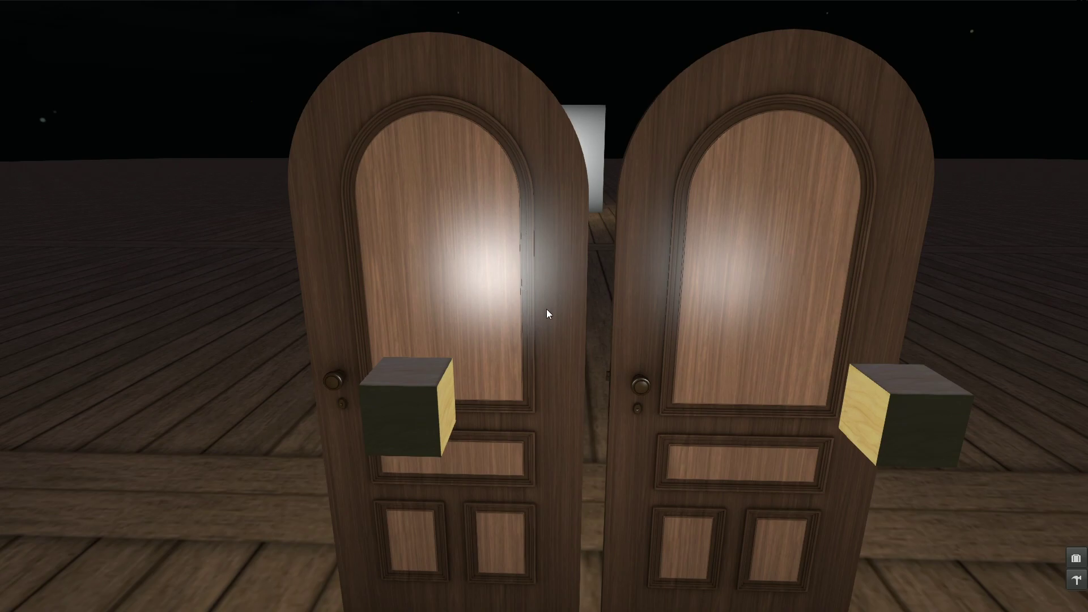
pyautogui.rightClick(702, 286)
pyautogui.click(726, 308)
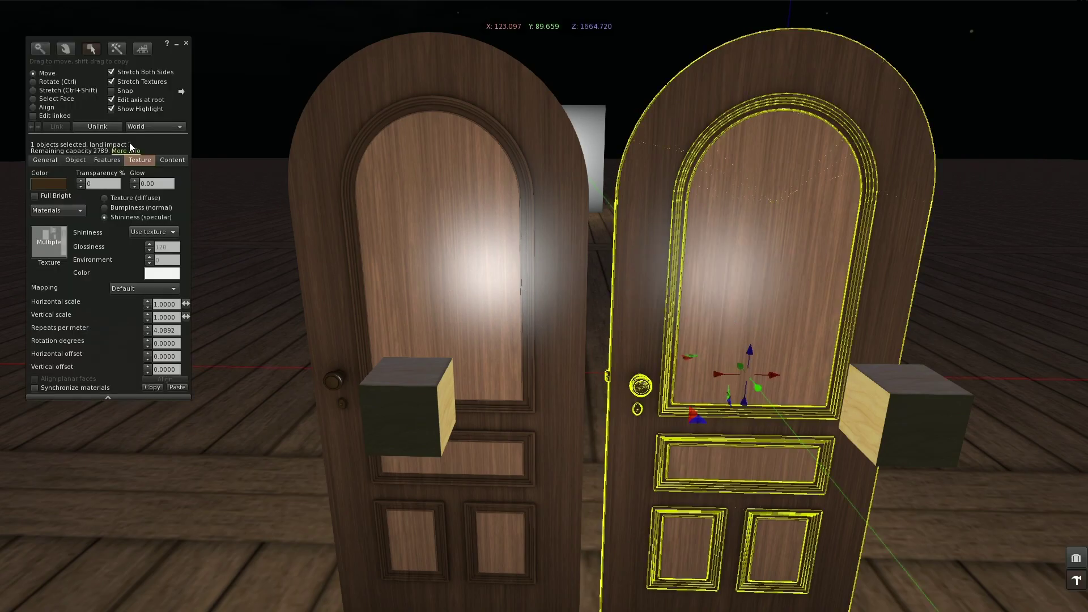
pyautogui.click(56, 99)
pyautogui.click(775, 309)
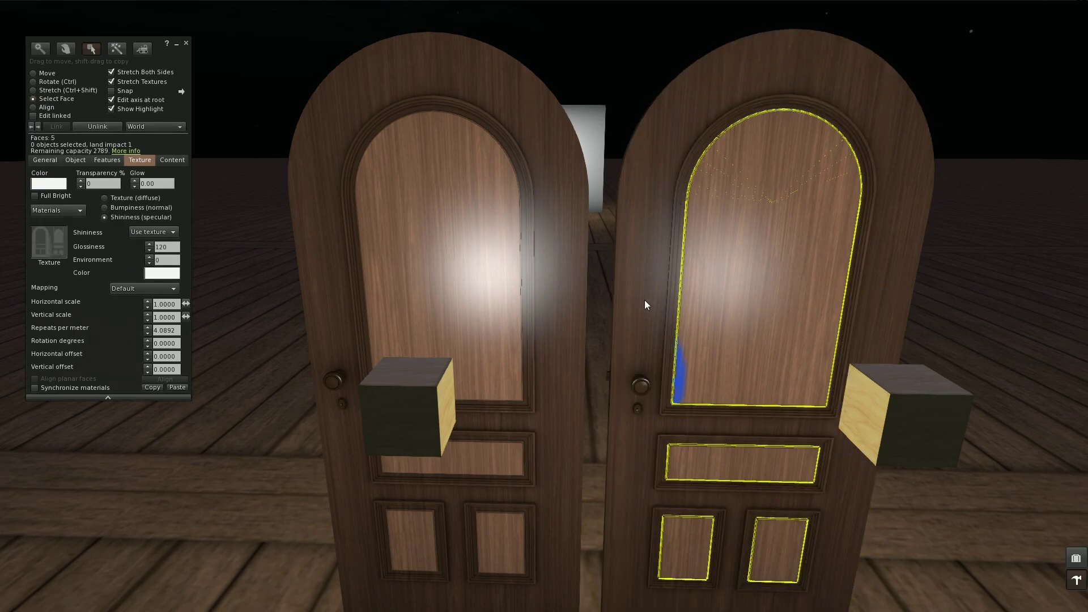
pyautogui.keyDown('shift'); pyautogui.click(647, 299); pyautogui.keyUp('shift')
pyautogui.click(167, 247)
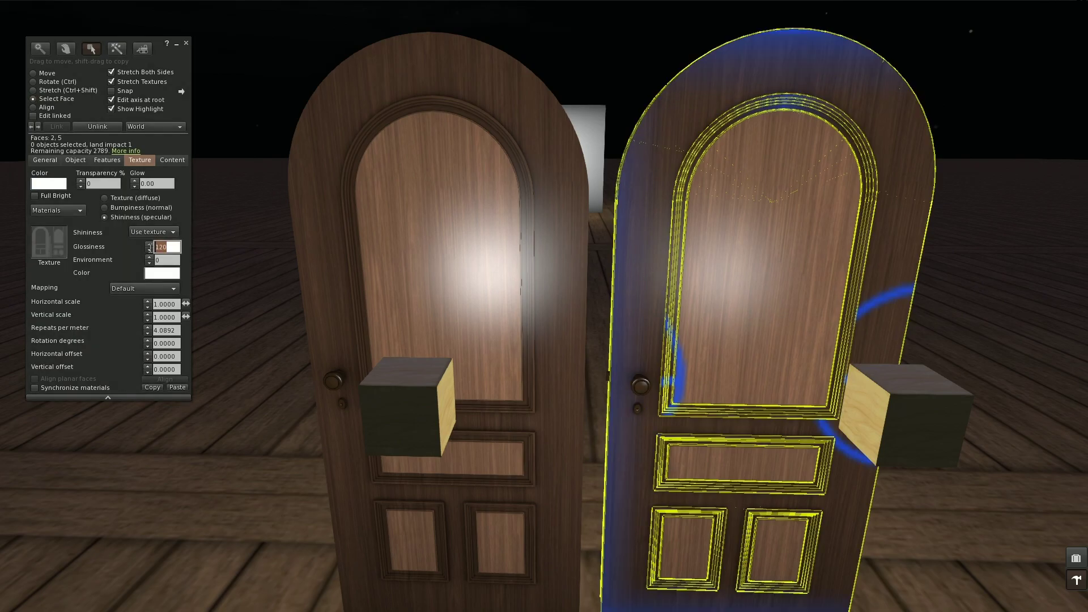
pyautogui.write('150')
pyautogui.press('Return')
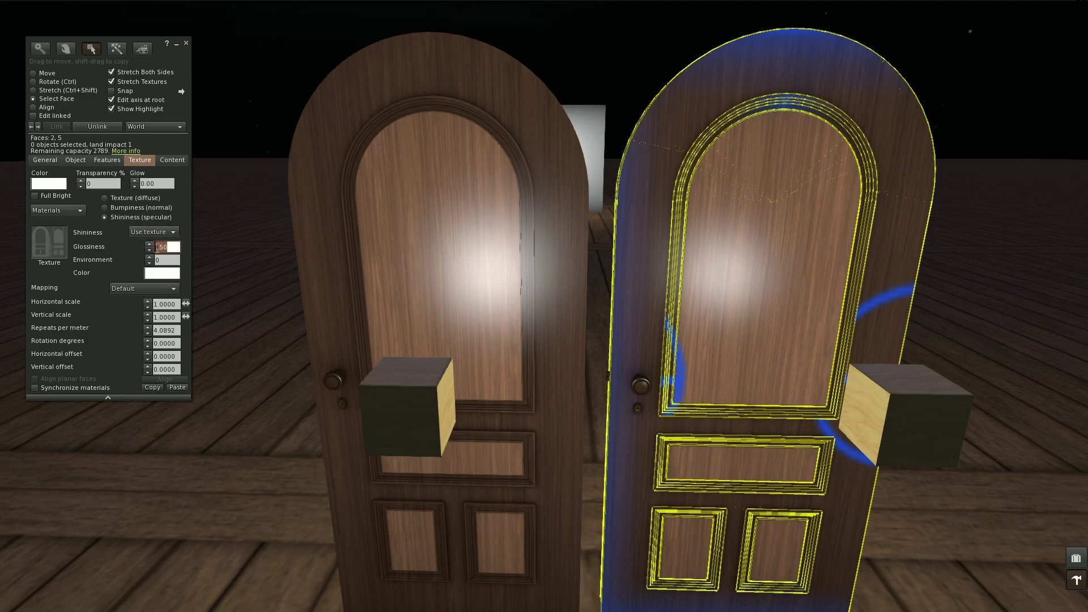
pyautogui.write('170')
pyautogui.press('Return')
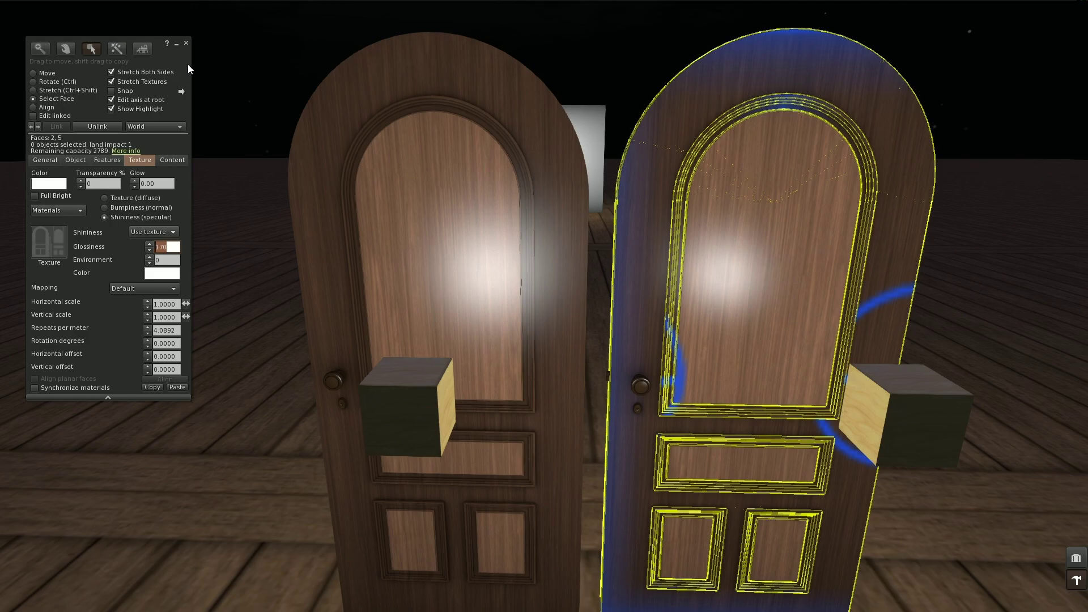
pyautogui.click(186, 43)
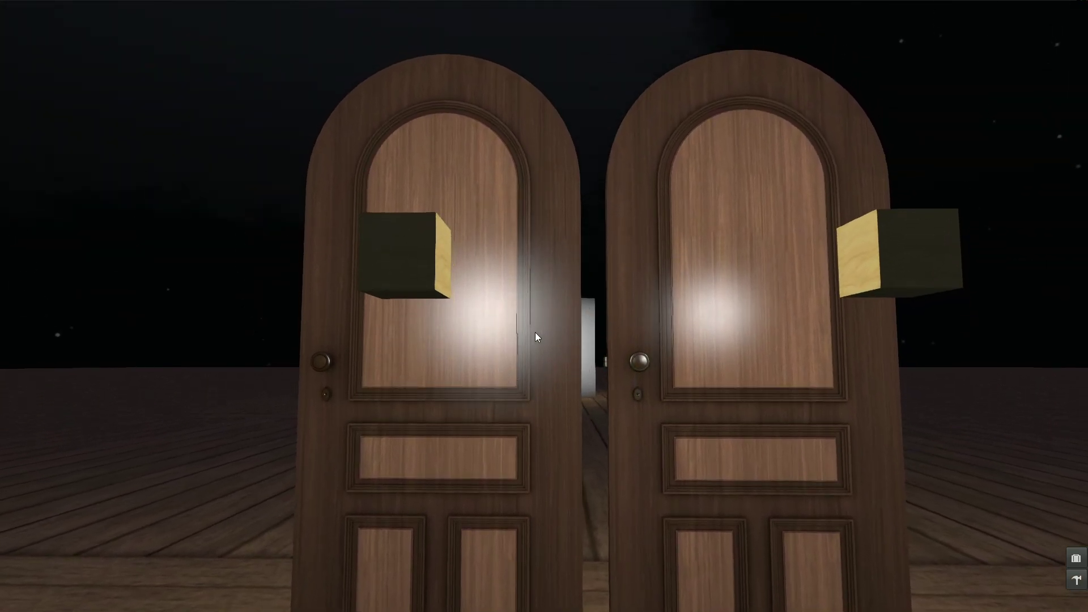
# Step: Try a specular glossiness of 170 on the left door's two wooden faces and return it to 120
pyautogui.keyDown('ctrl'); pyautogui.keyDown('alt'); pyautogui.moveTo(536, 315); pyautogui.dragTo(536, 397); pyautogui.keyUp('alt'); pyautogui.keyUp('ctrl')
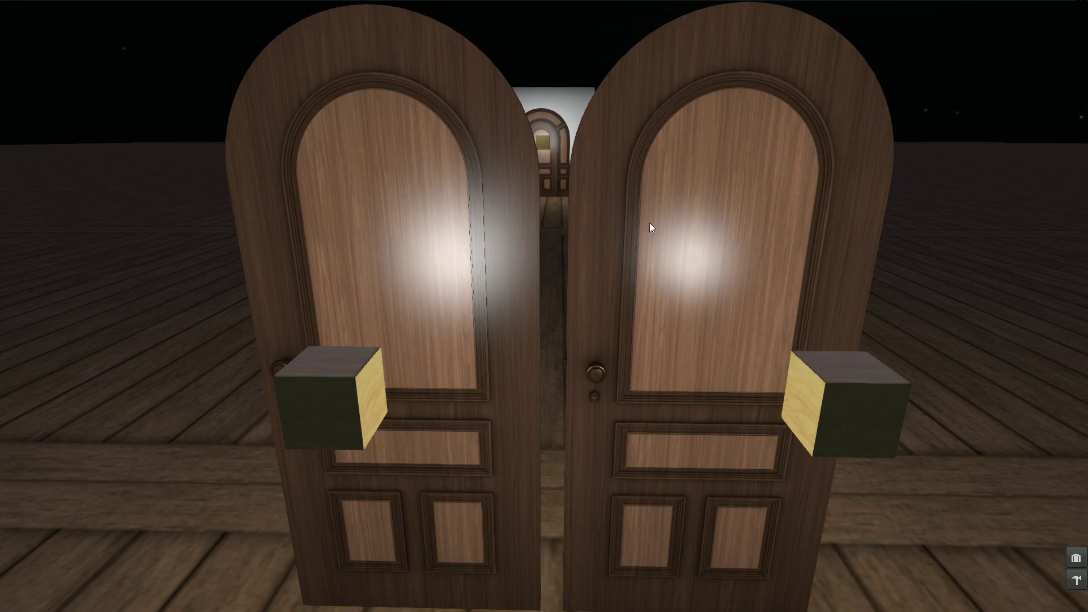
pyautogui.rightClick(501, 253)
pyautogui.click(519, 271)
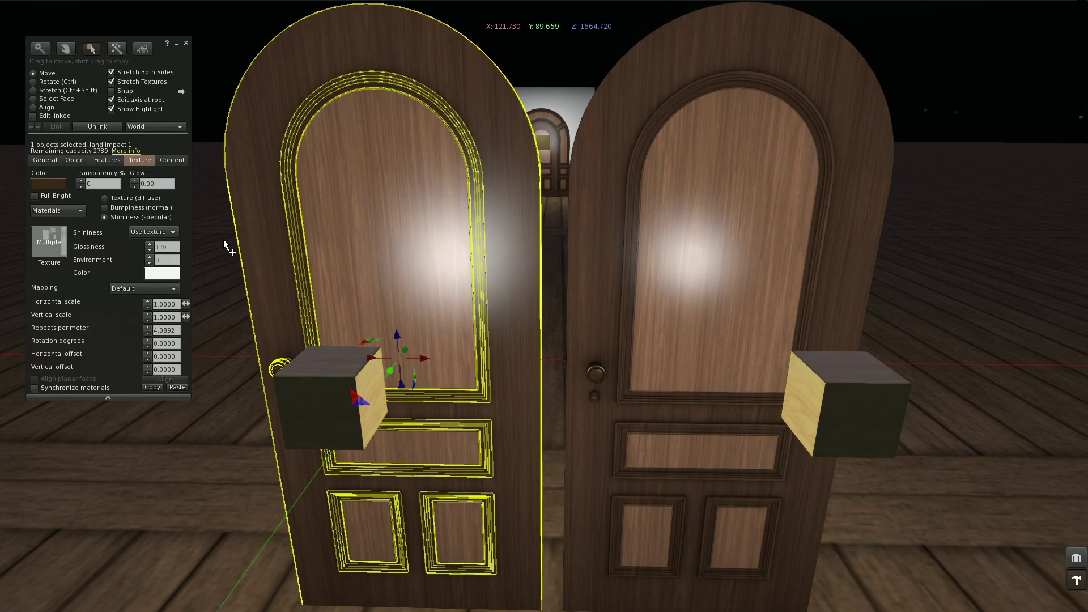
pyautogui.click(56, 101)
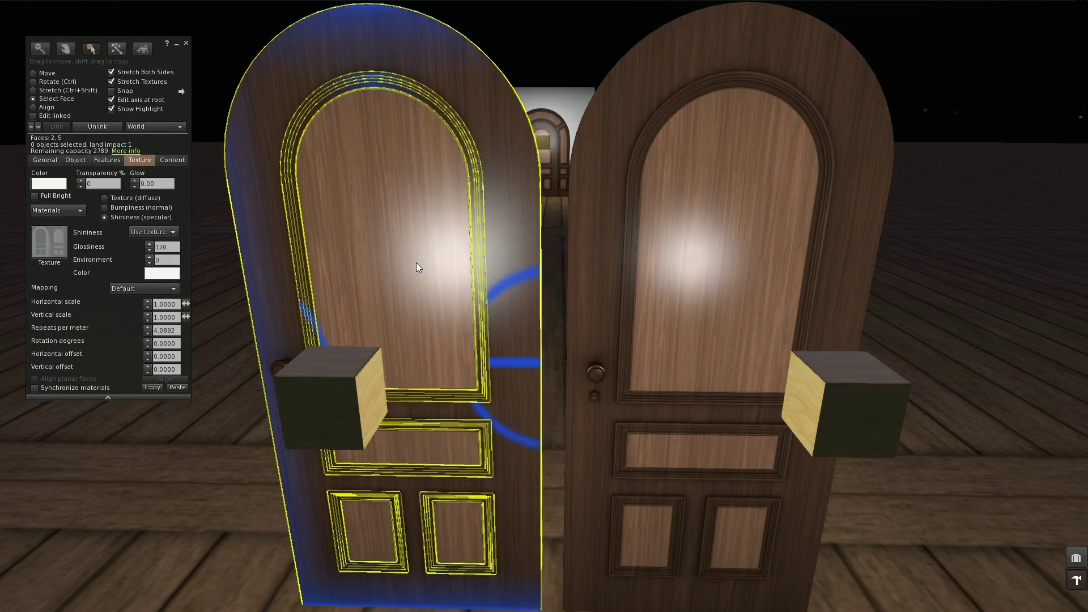
pyautogui.moveTo(171, 247); pyautogui.dragTo(106, 250)
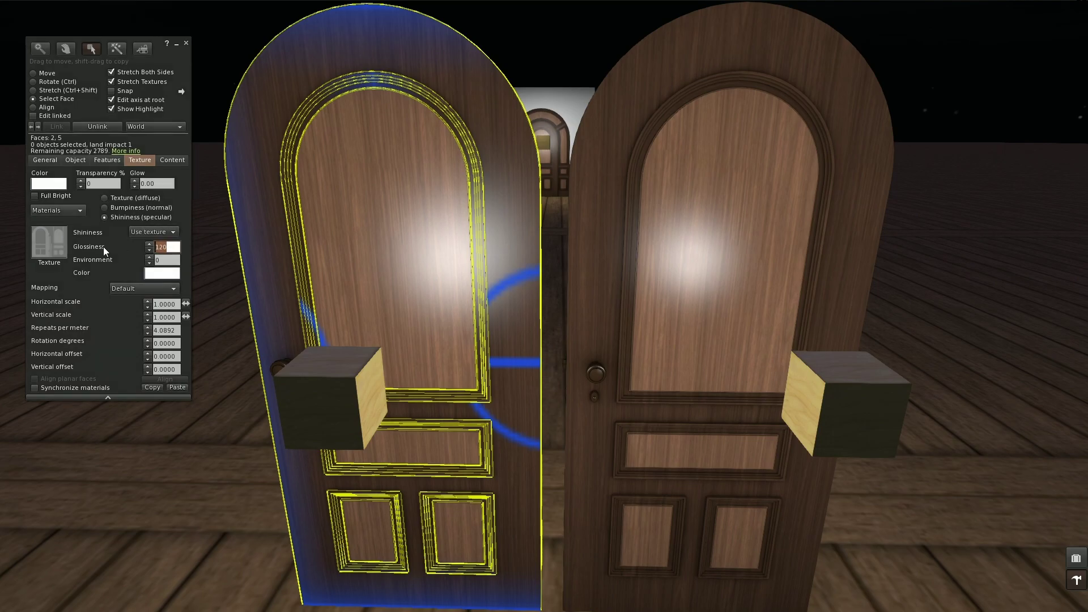
pyautogui.write('170')
pyautogui.press('Return')
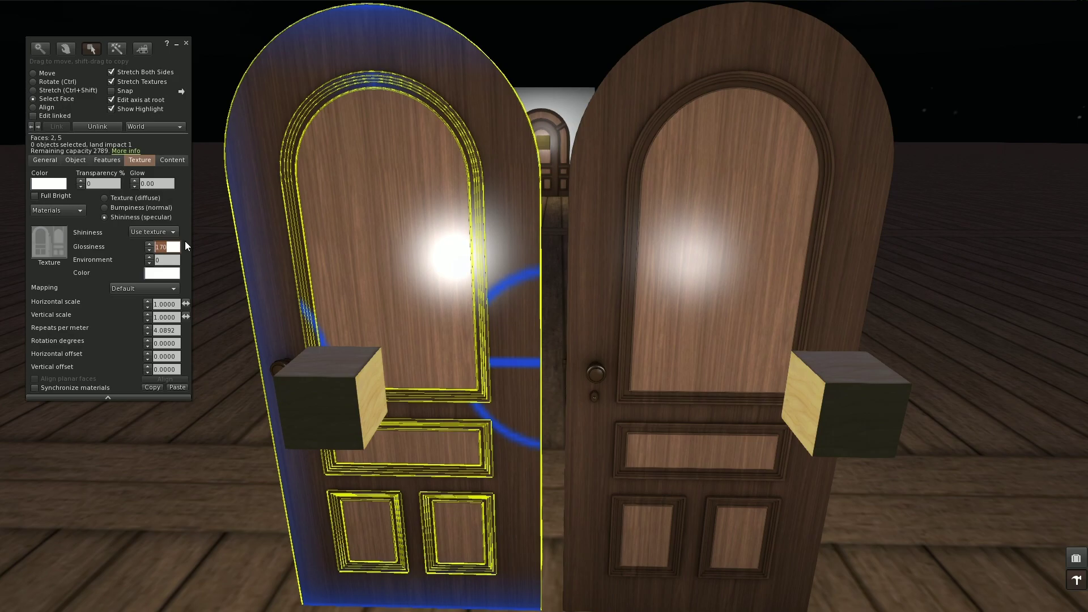
pyautogui.write('120')
pyautogui.press('Return')
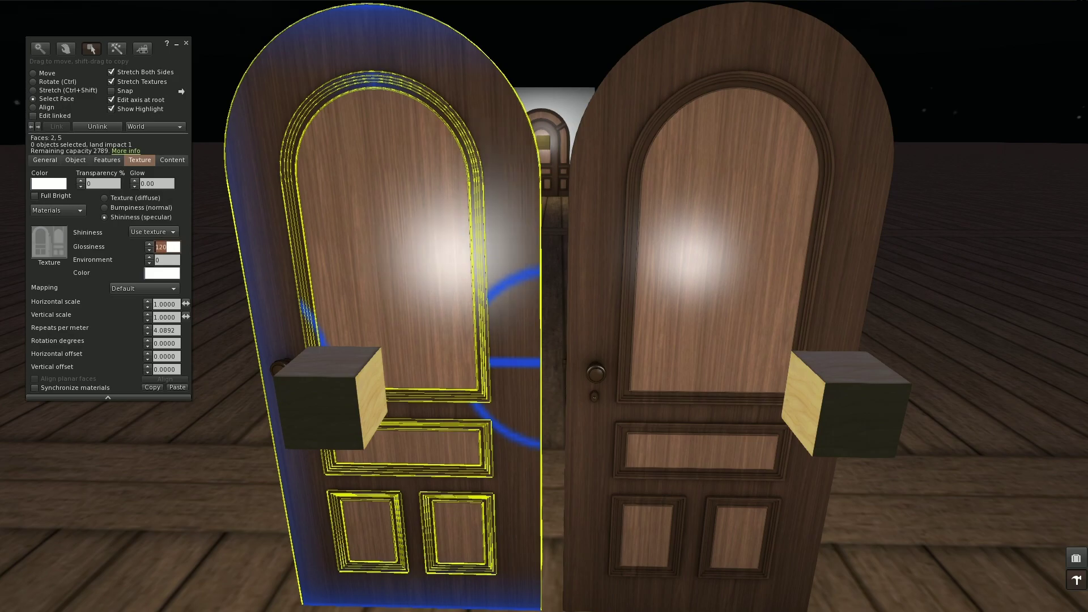
pyautogui.click(185, 43)
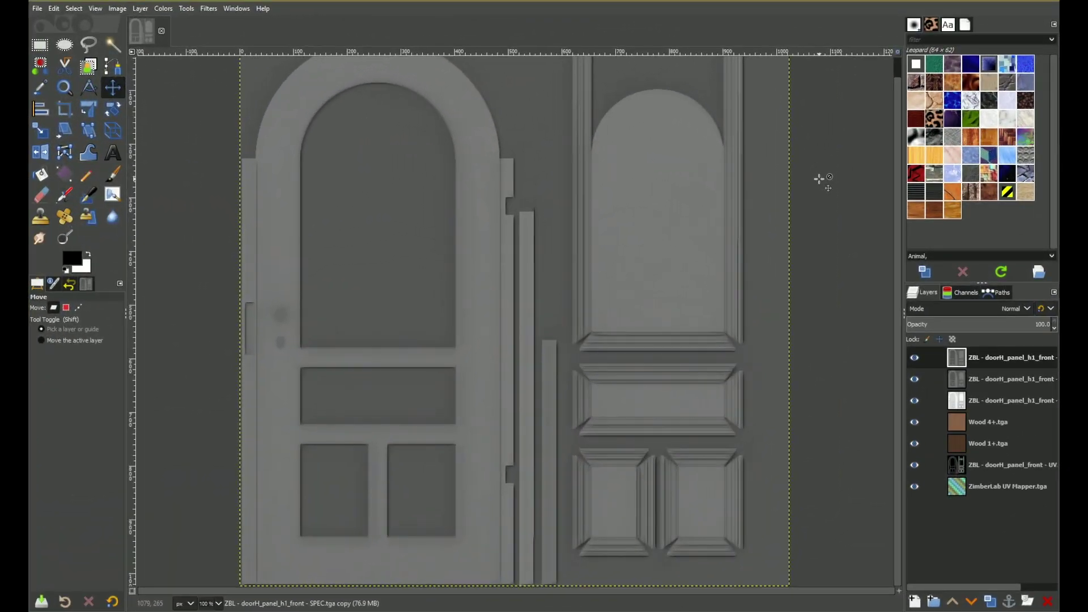
# Step: In GIMP, select the right-hand panel trim area of the topmost SPEC layer with a rectangle and set its brightness to -73
pyautogui.keyDown('ctrl'); pyautogui.scroll(-1, 639, 316); pyautogui.keyUp('ctrl')
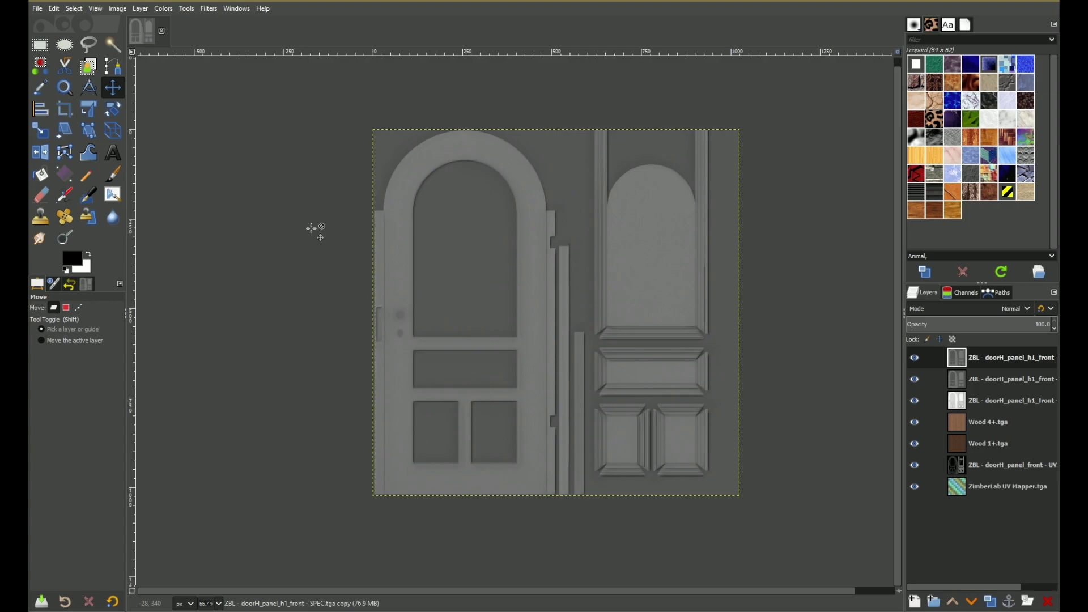
pyautogui.press('r')
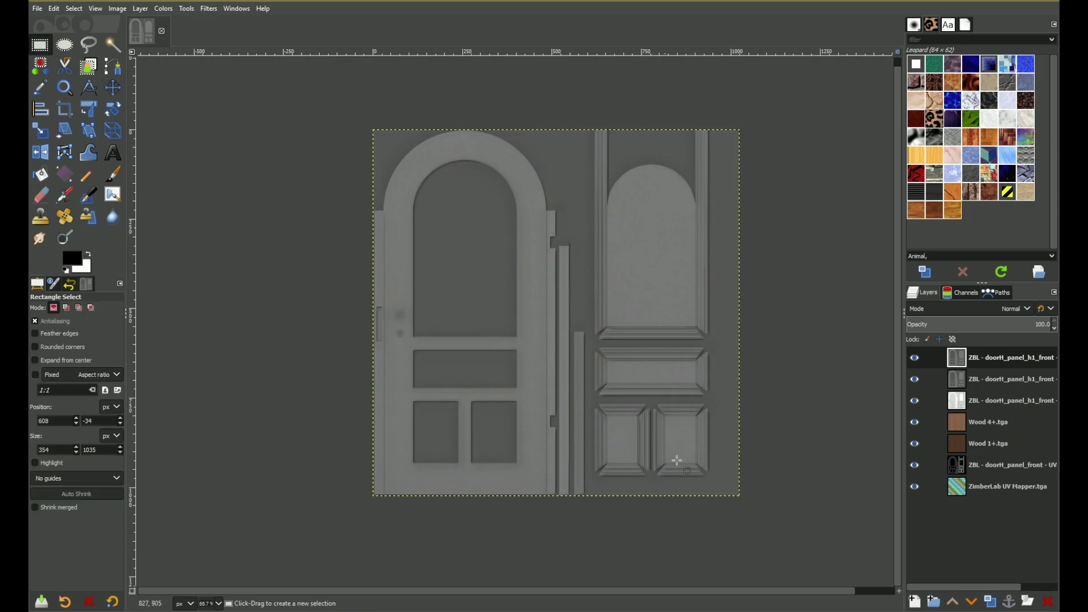
pyautogui.moveTo(720, 483); pyautogui.dragTo(588, 123)
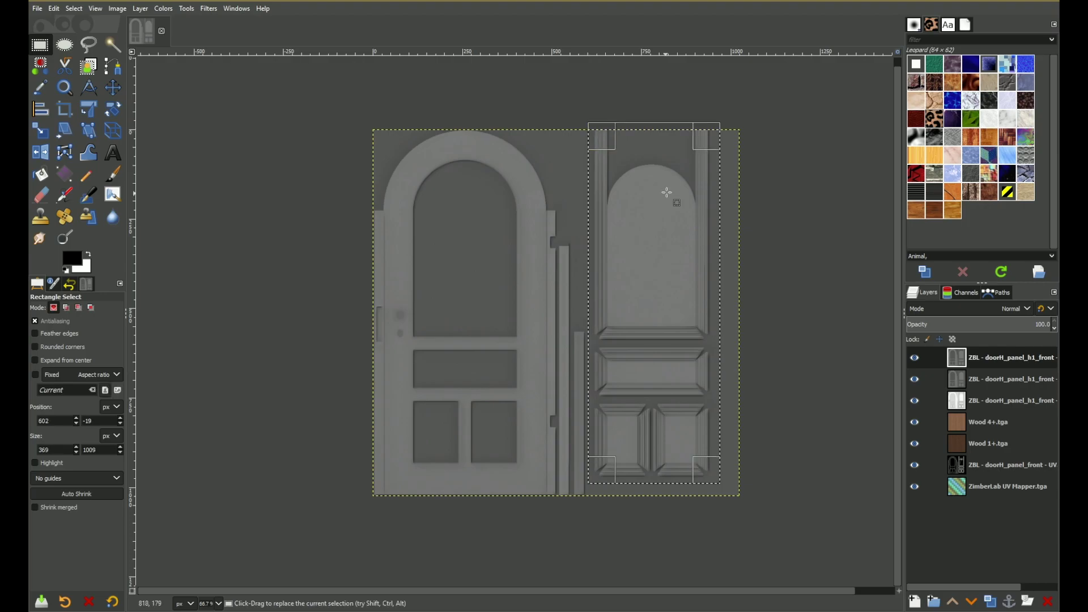
pyautogui.click(163, 8)
pyautogui.click(180, 111)
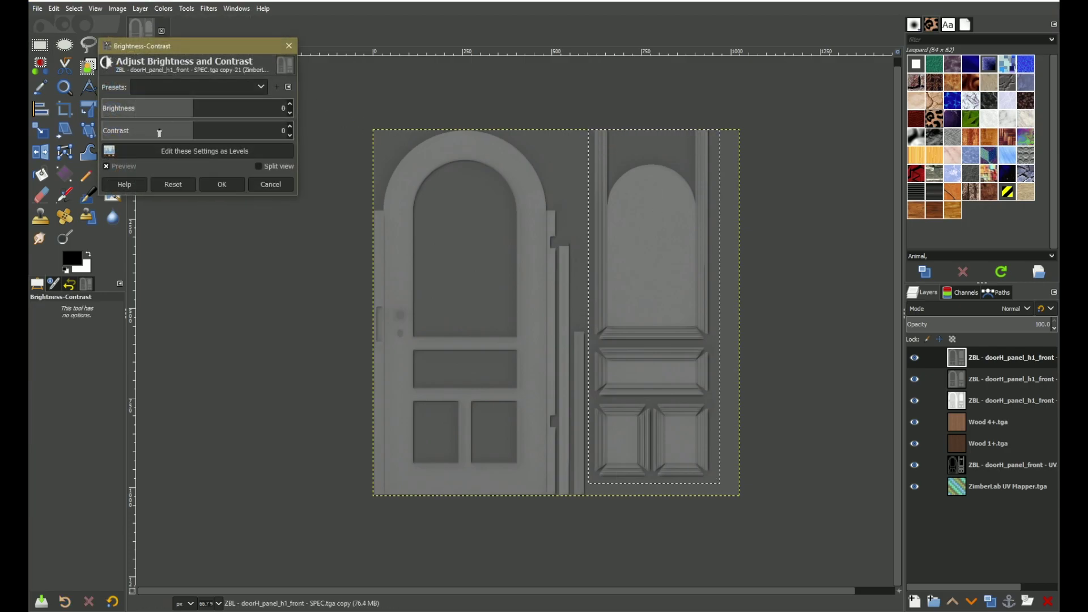
pyautogui.moveTo(185, 107); pyautogui.dragTo(140, 108)
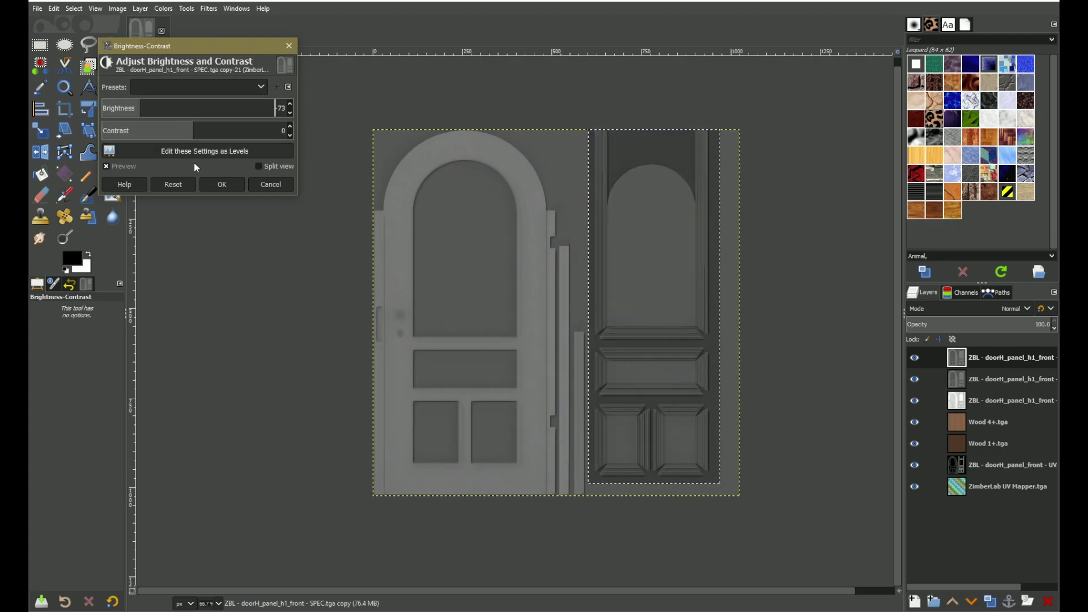
pyautogui.click(222, 184)
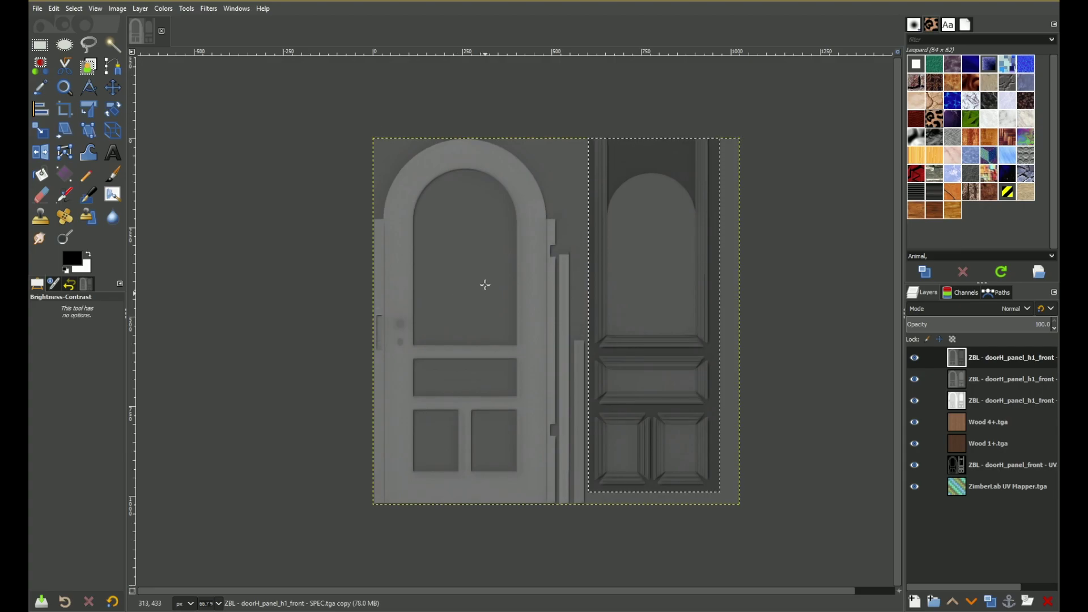
pyautogui.keyDown('ctrl'); pyautogui.scroll(1, 485, 284); pyautogui.keyUp('ctrl')
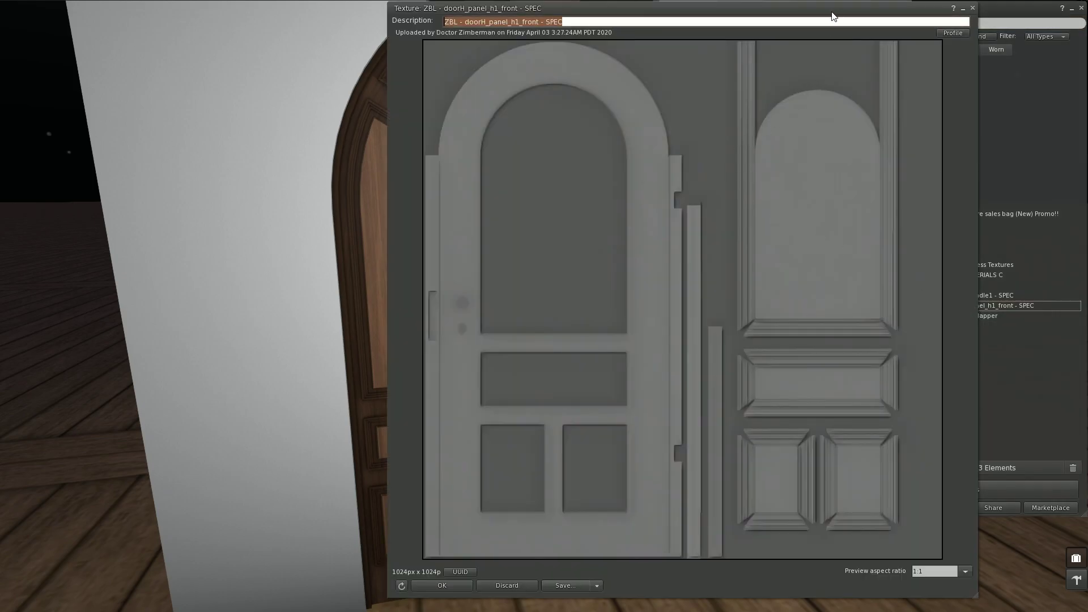
# Step: In Second Life, examine the door panel's SPEC texture, close its preview, and open the Wood +_SPEC texture from the inventory
pyautogui.moveTo(837, 16); pyautogui.dragTo(661, 17)
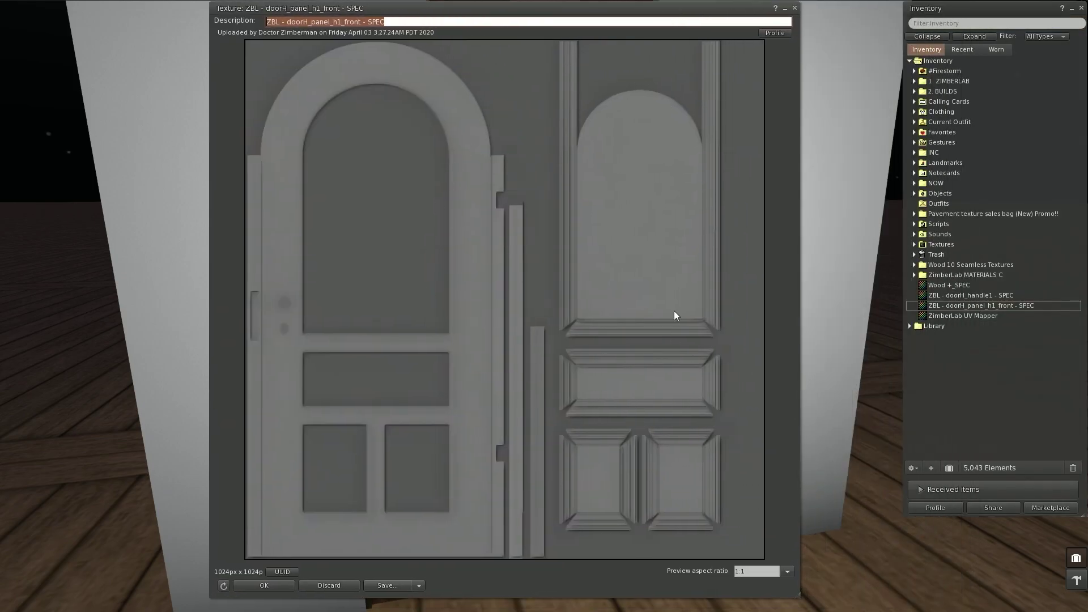
pyautogui.click(795, 9)
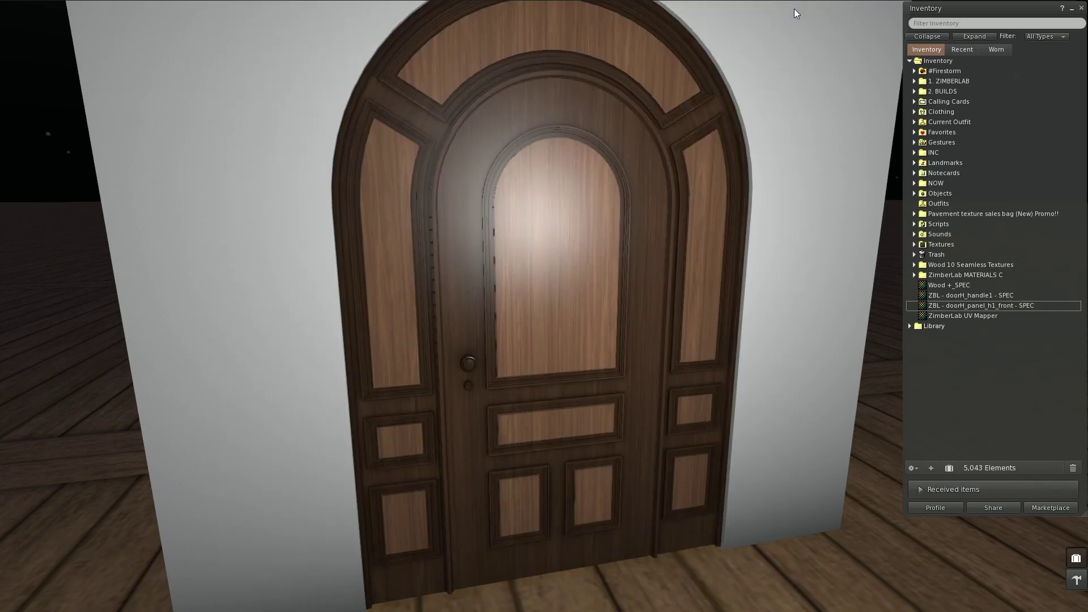
pyautogui.doubleClick(960, 285)
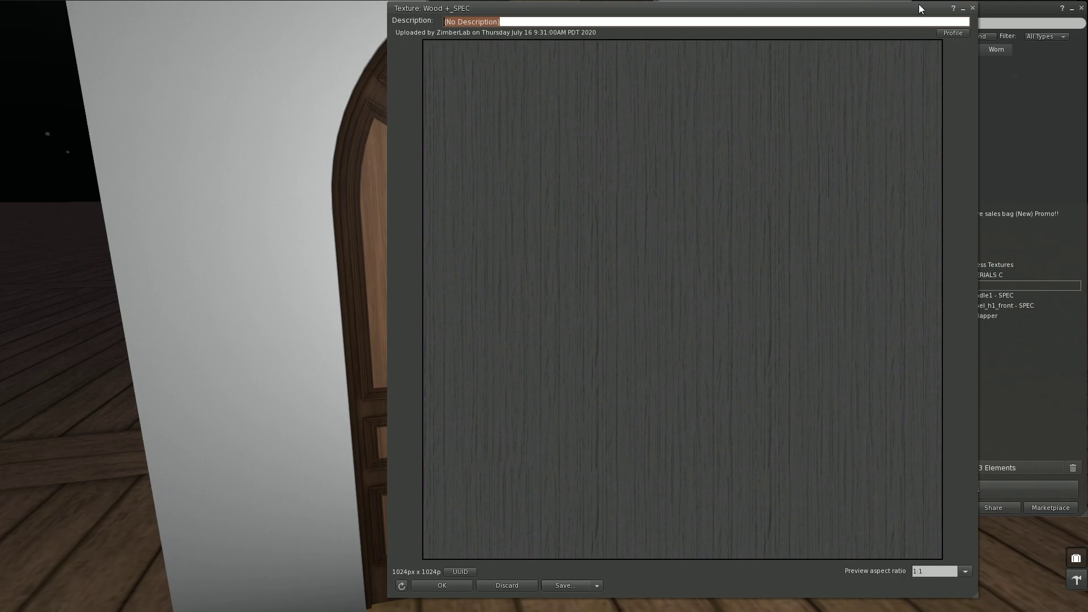
pyautogui.moveTo(919, 8); pyautogui.dragTo(801, 24)
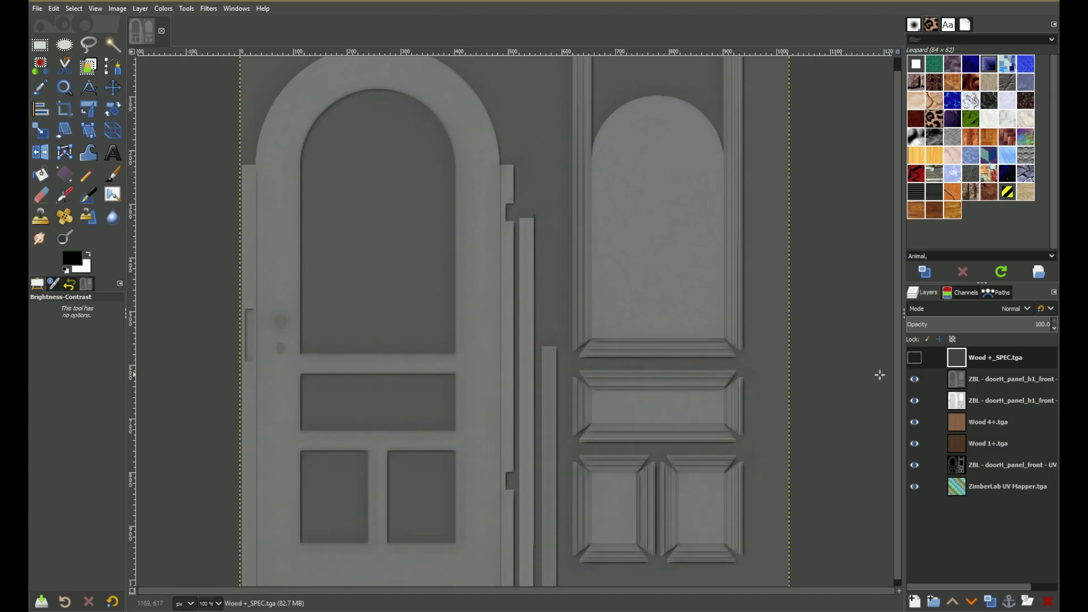
# Step: Show the Wood +_SPEC.tga layer, blend it in Overlay mode, and compare the door texture with and without it
pyautogui.click(914, 358)
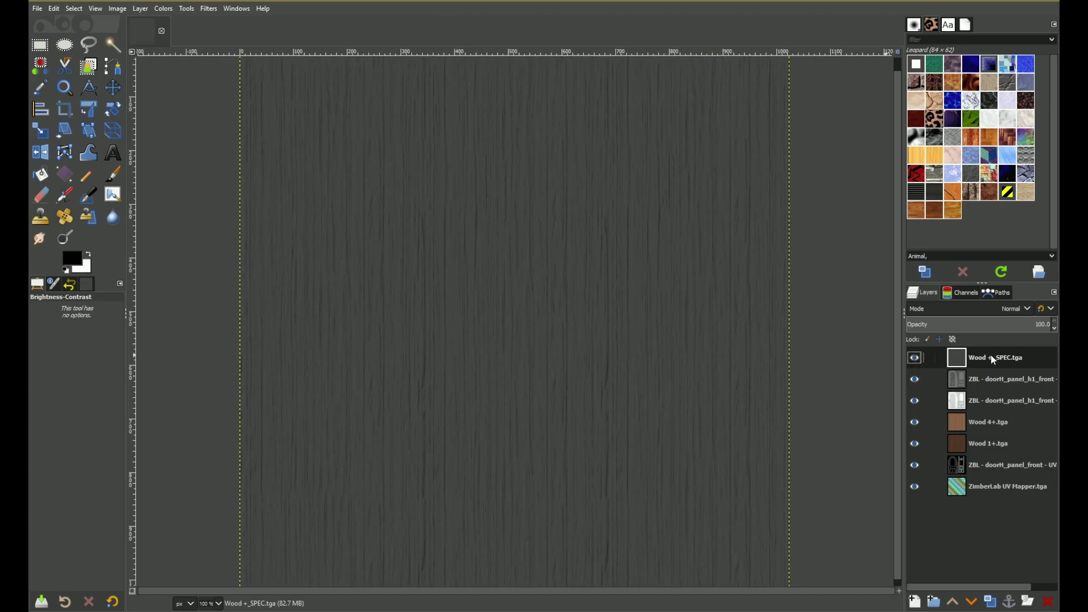
pyautogui.click(947, 312)
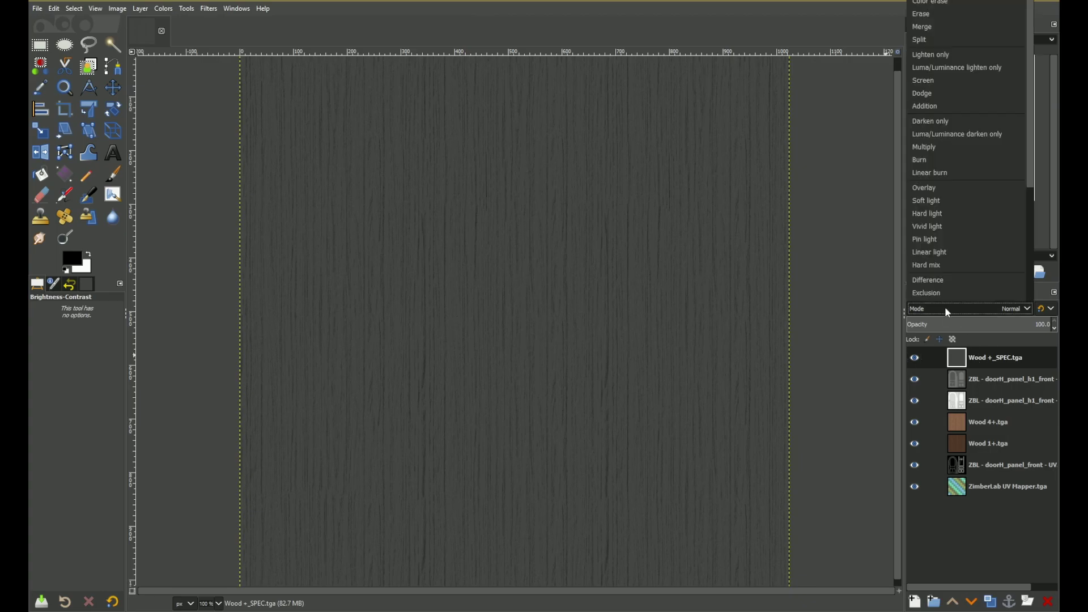
pyautogui.click(931, 188)
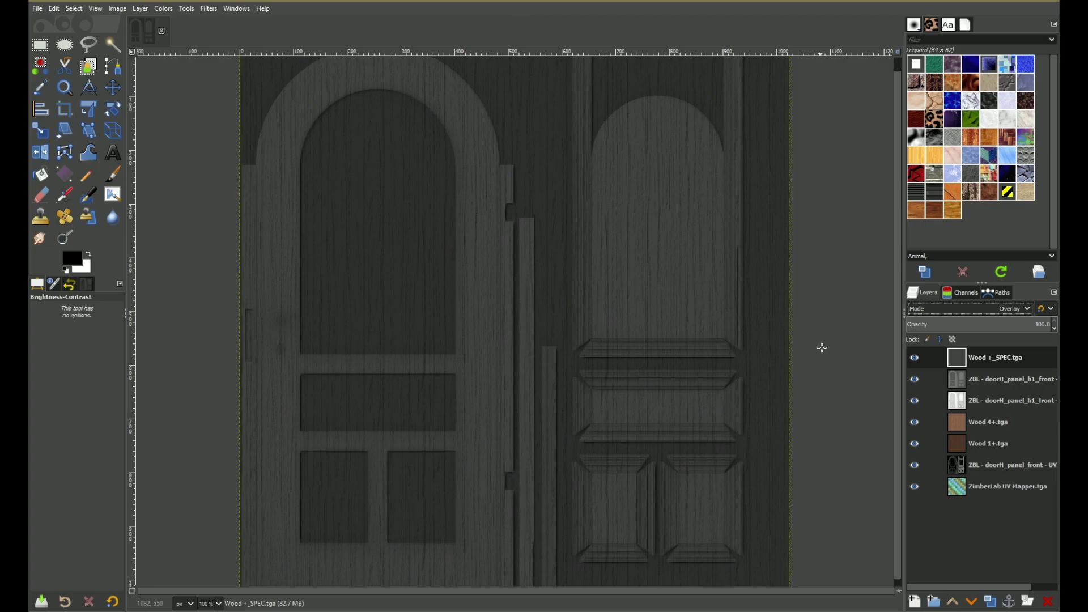
pyautogui.click(915, 358)
pyautogui.click(915, 359)
# Step: Raise the Wood +_SPEC.tga layer's brightness to 64 and compare the door texture with the layer hidden and shown
pyautogui.click(1020, 360)
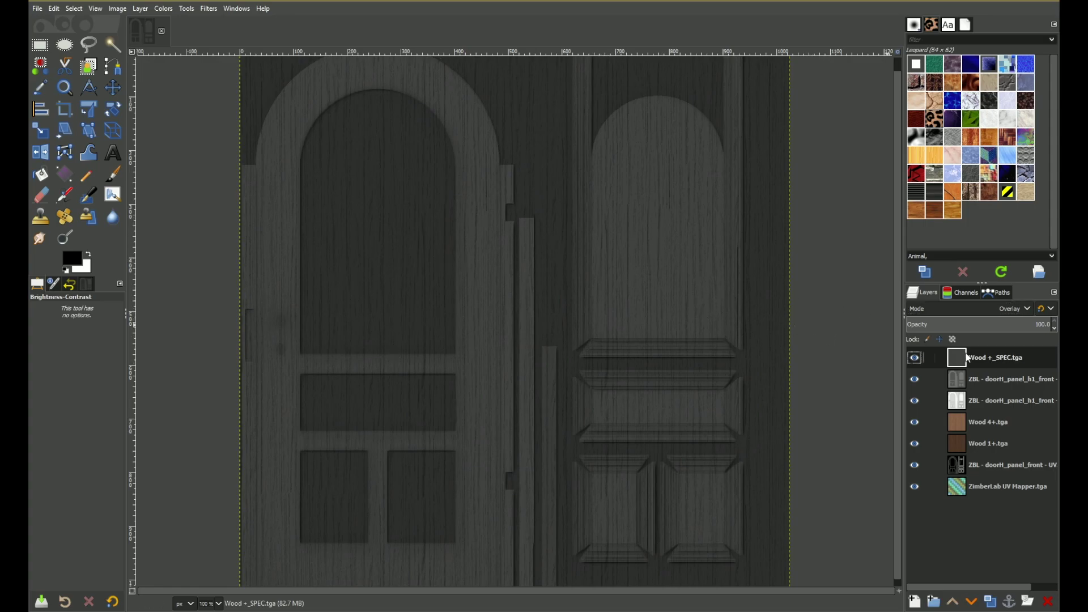
pyautogui.click(163, 8)
pyautogui.click(178, 110)
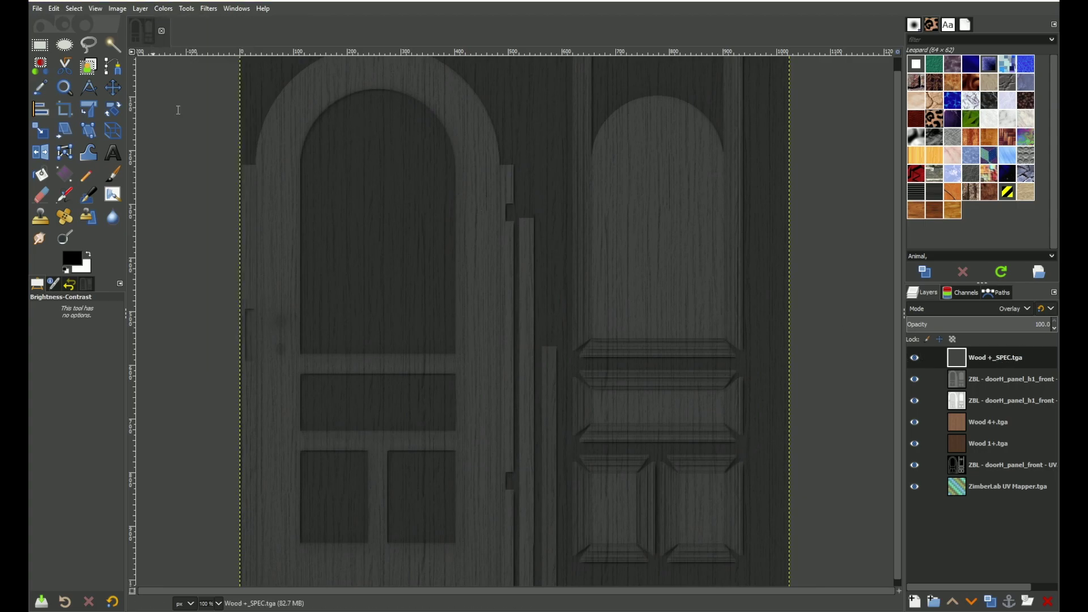
pyautogui.moveTo(177, 110); pyautogui.dragTo(232, 111)
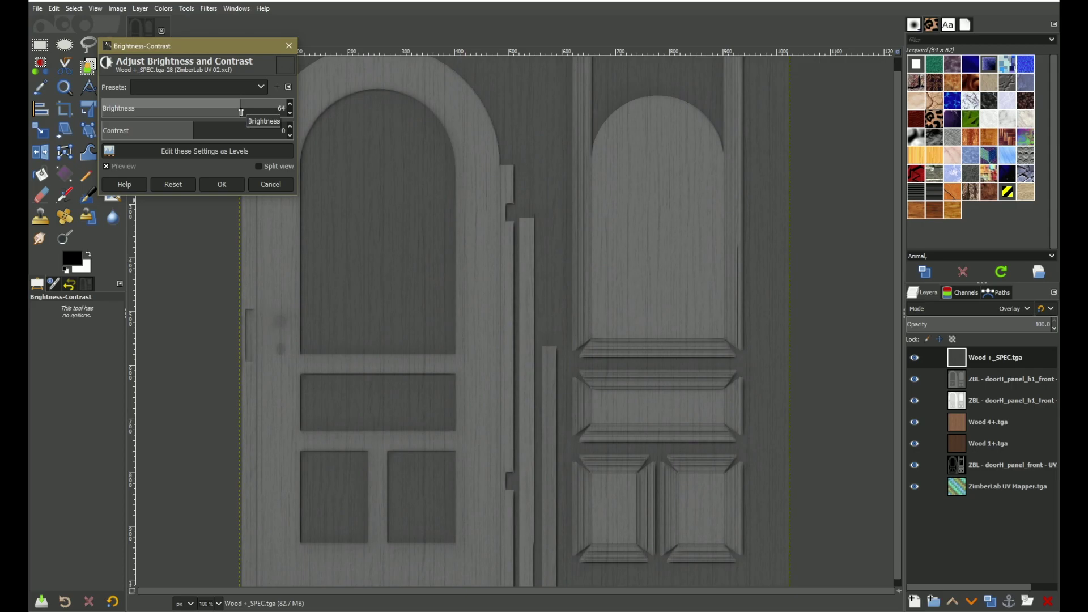
pyautogui.click(221, 184)
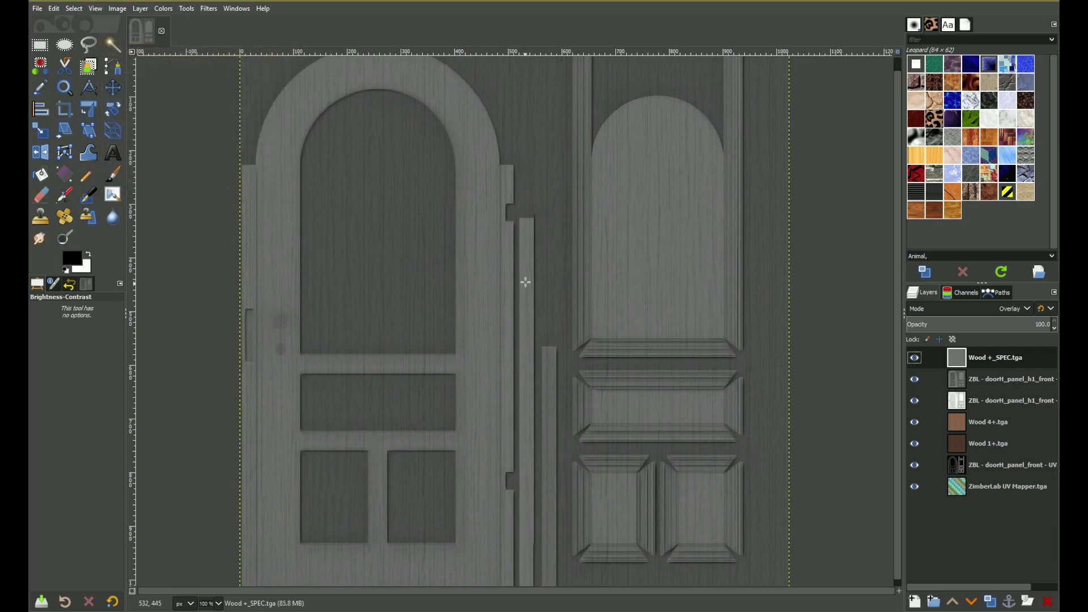
pyautogui.click(915, 358)
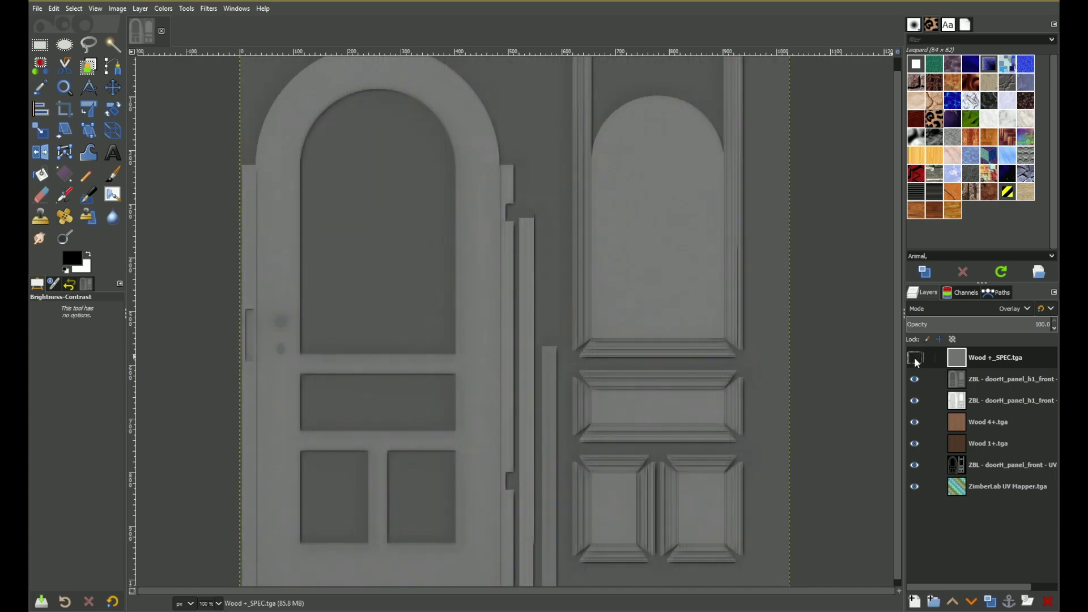
pyautogui.click(915, 358)
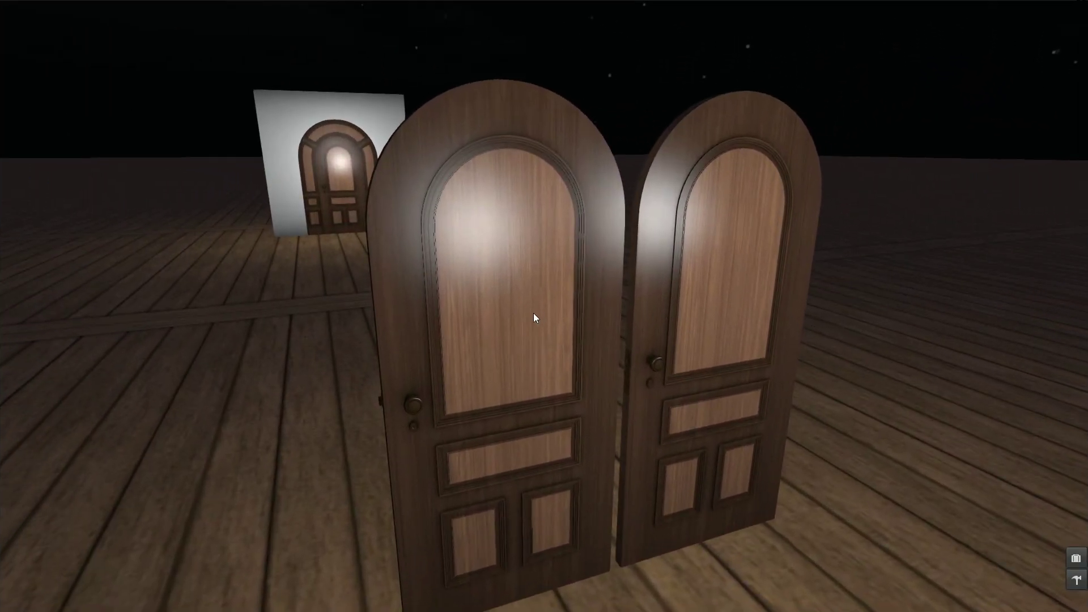
# Step: In Second Life, apply the local ZBL - doorH_panel_h1_front_wood+ SPEC texture as the specular map of the left door's two wooden faces
pyautogui.rightClick(497, 336)
pyautogui.click(519, 359)
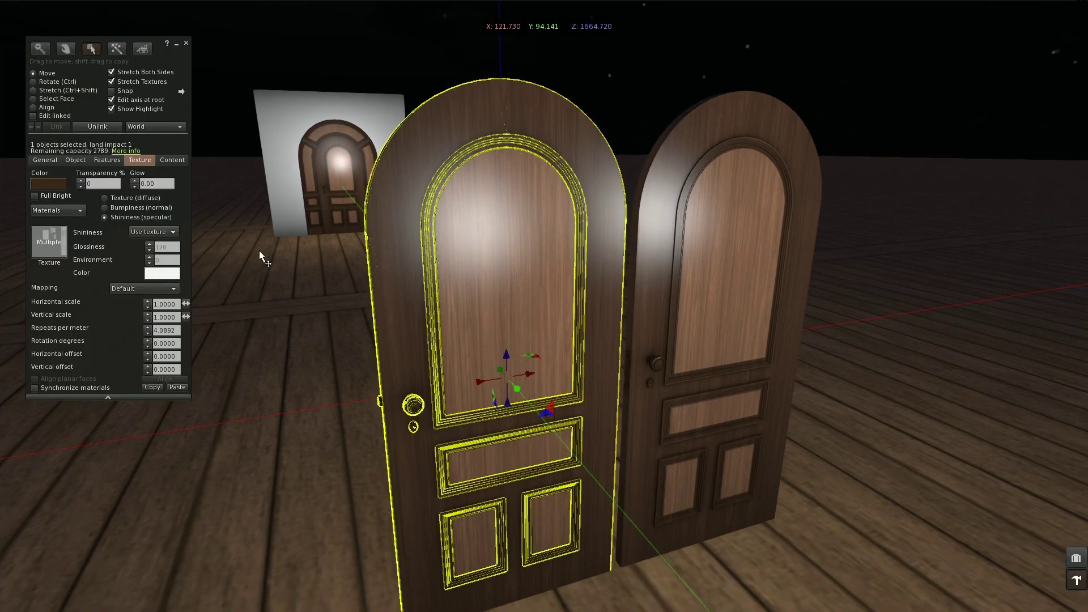
pyautogui.click(64, 100)
pyautogui.click(502, 281)
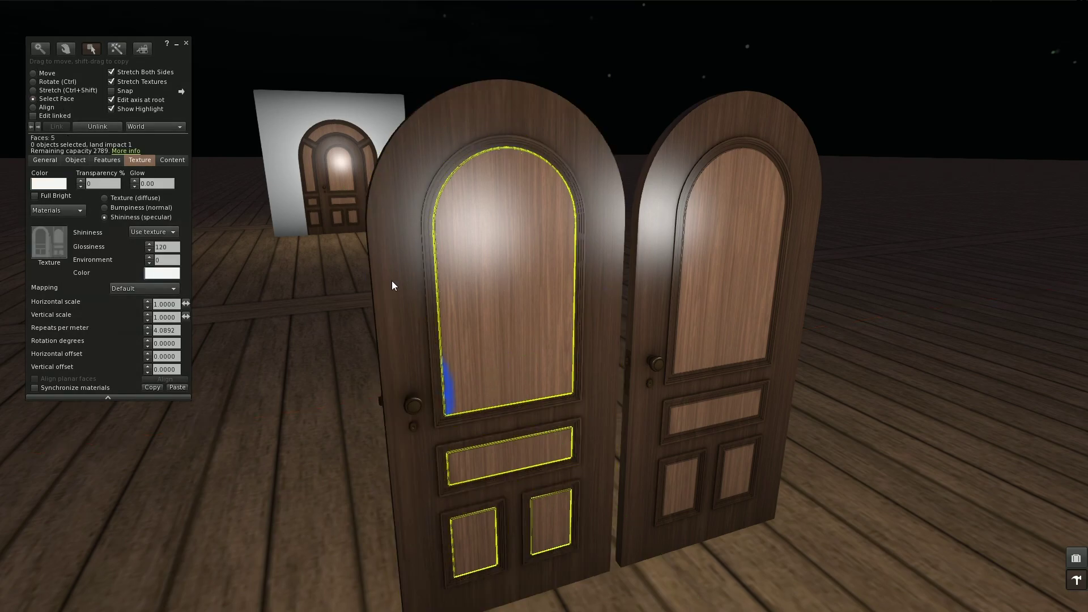
pyautogui.keyDown('shift'); pyautogui.click(387, 283); pyautogui.keyUp('shift')
pyautogui.click(48, 243)
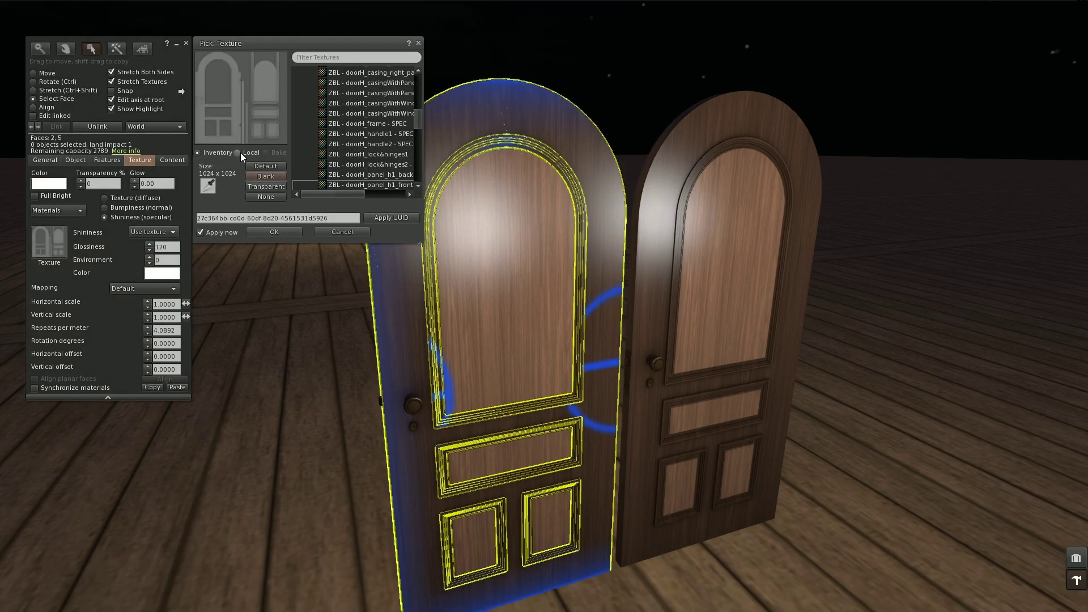
pyautogui.click(237, 152)
pyautogui.click(378, 88)
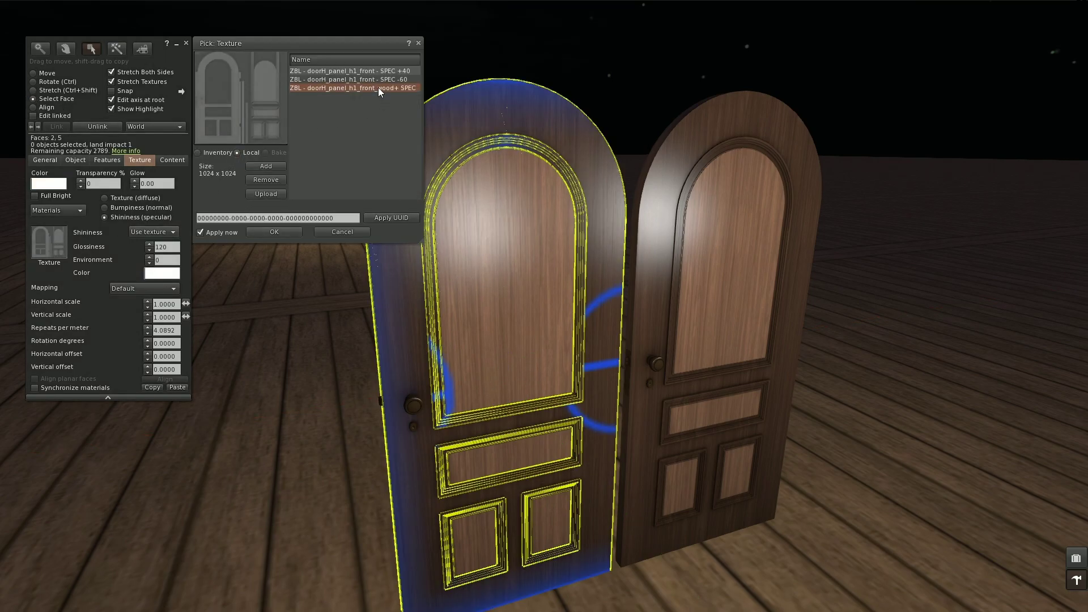
pyautogui.click(273, 232)
pyautogui.click(186, 44)
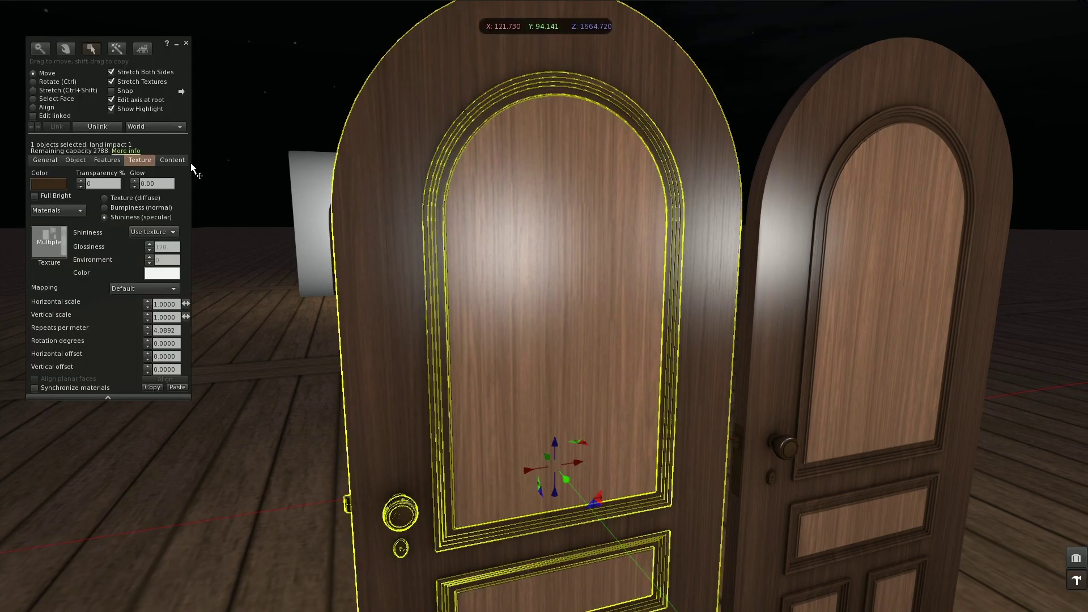
# Step: Select the left door's two wooden faces and try the local Wood 1+ normal maps as their bumpiness texture
pyautogui.click(59, 98)
pyautogui.click(473, 187)
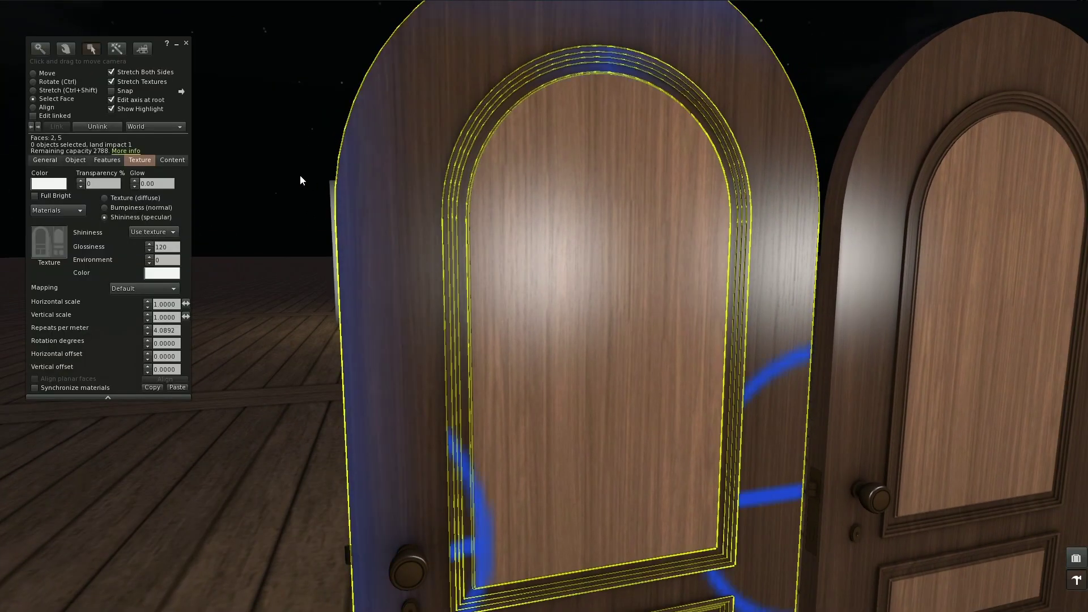
pyautogui.click(113, 207)
pyautogui.click(49, 243)
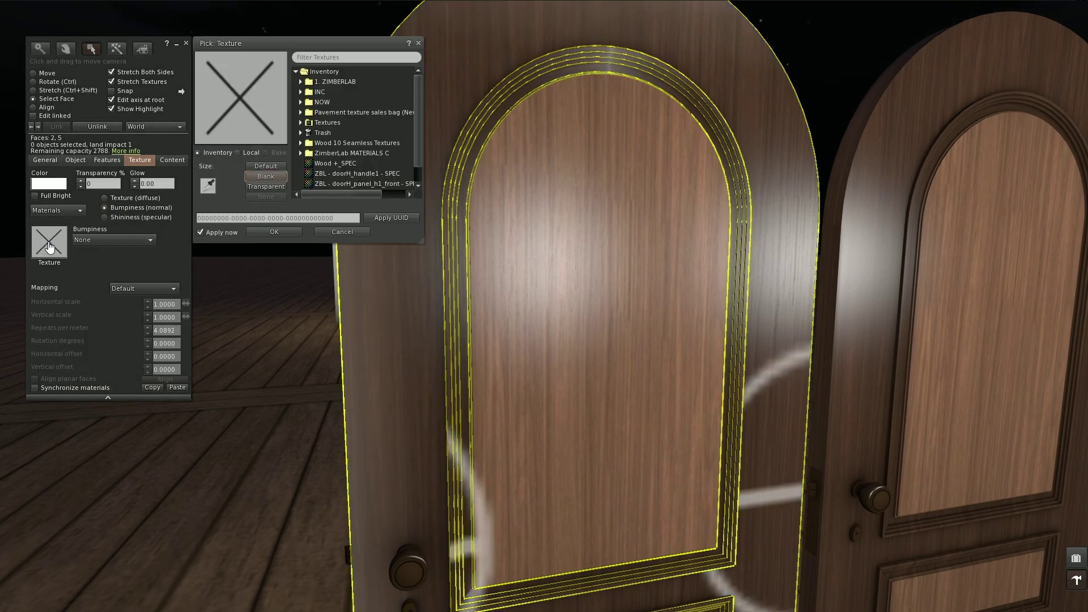
pyautogui.click(240, 152)
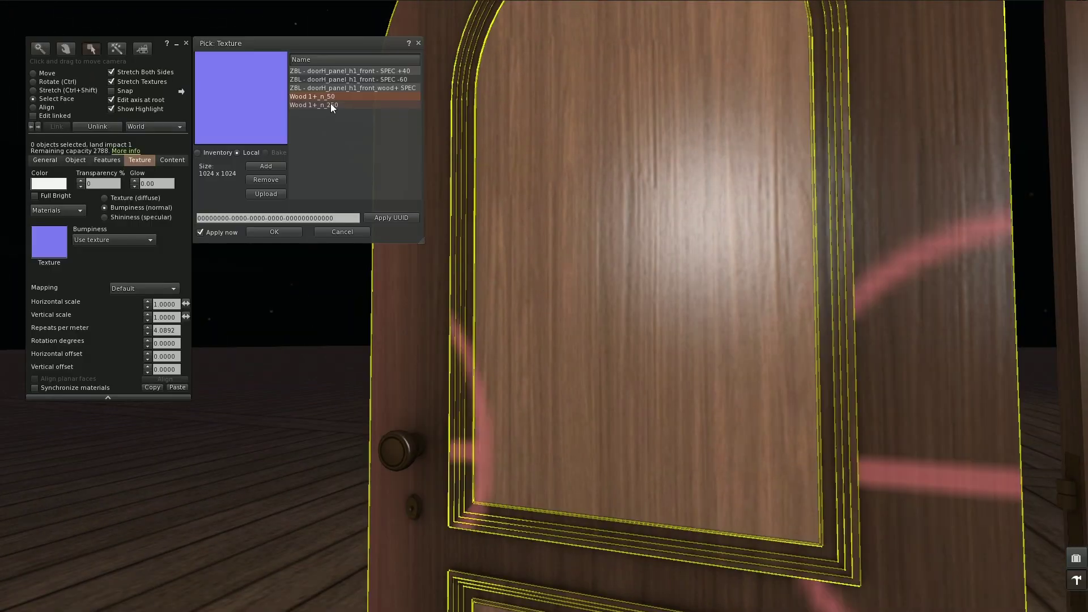
pyautogui.click(332, 106)
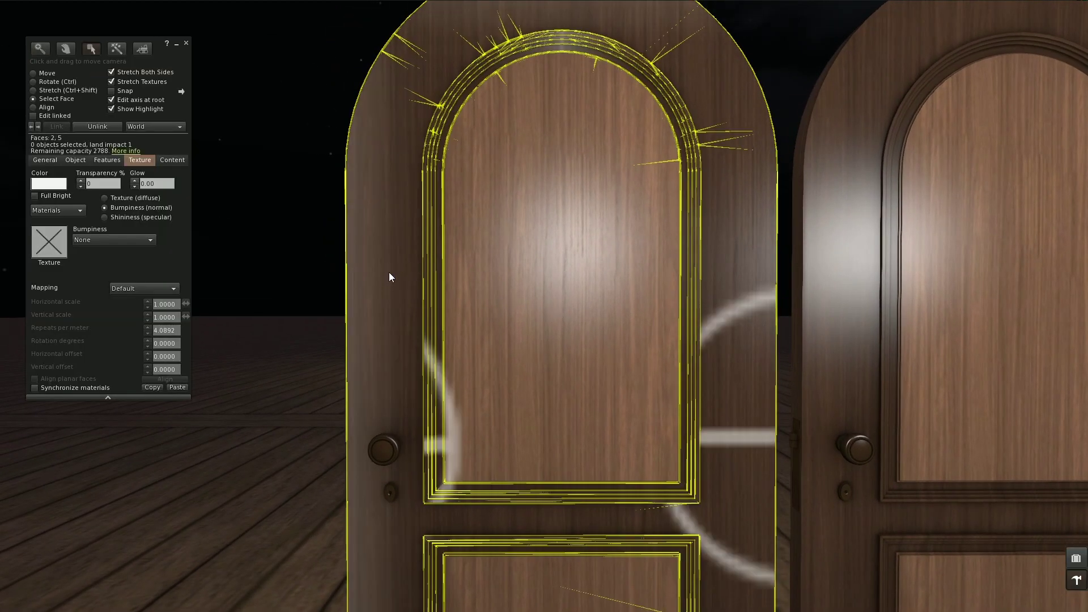
# Step: Open the ZBL Materials C Contact Sheet from the inventory, examine its material patterns, and close the preview
pyautogui.click(1076, 559)
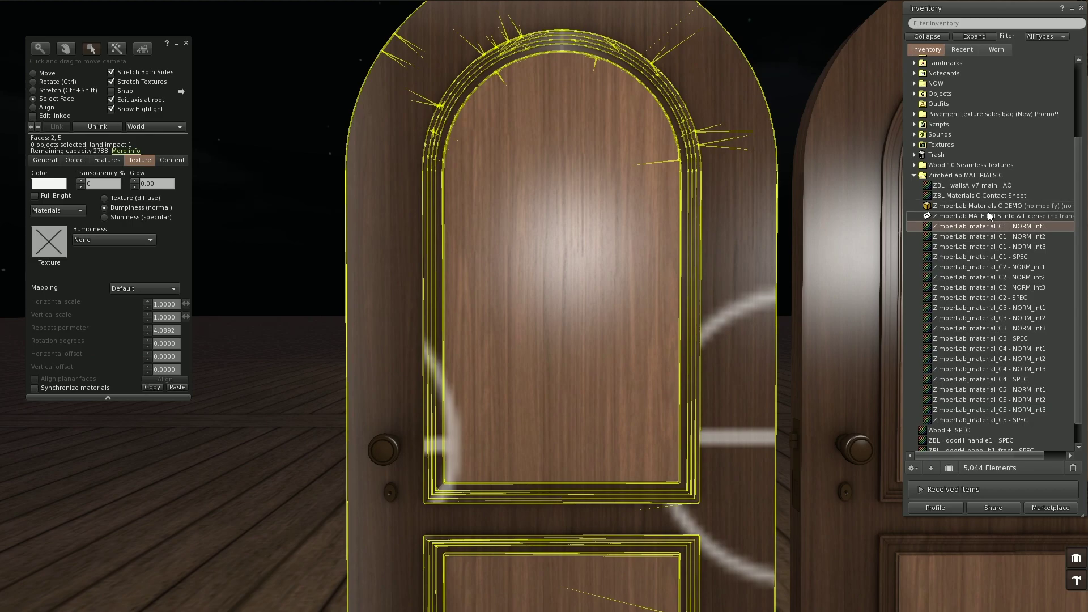
pyautogui.doubleClick(988, 196)
pyautogui.moveTo(839, 10); pyautogui.dragTo(661, 23)
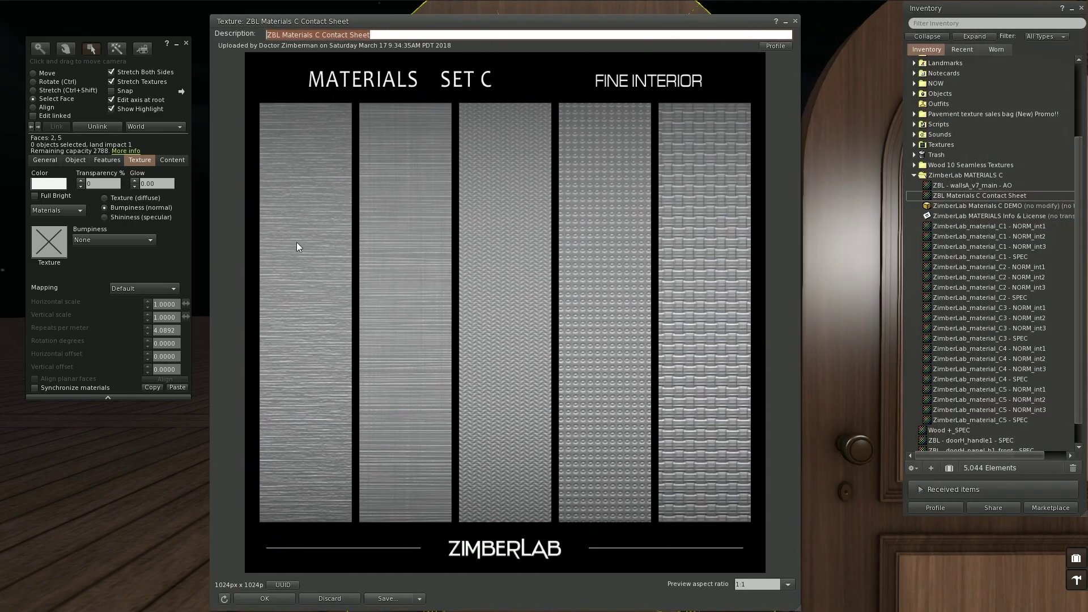
pyautogui.click(797, 21)
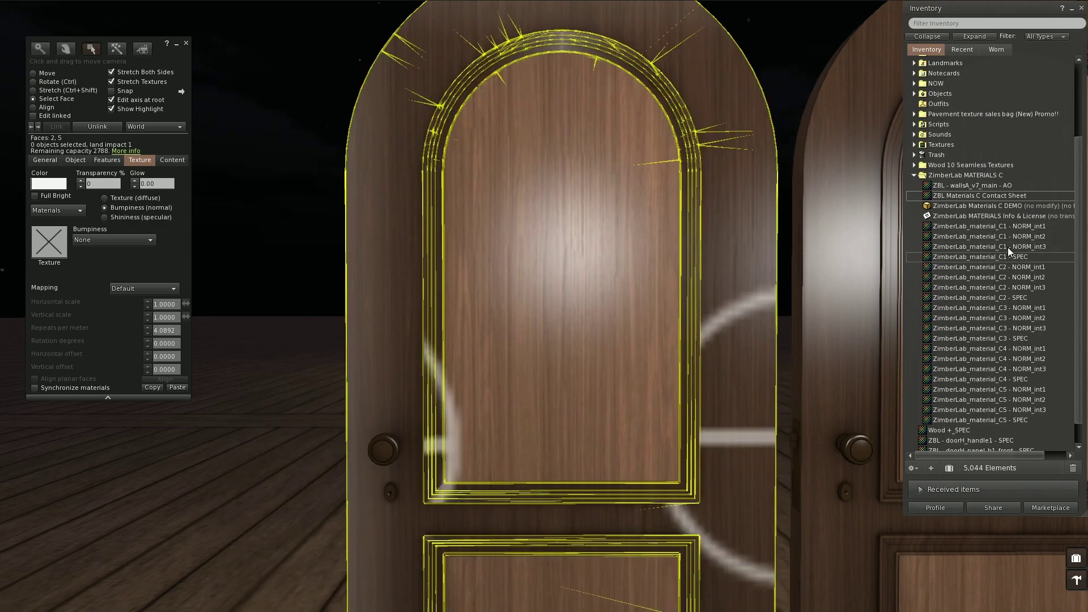
# Step: Apply ZimberLab_material_C1 - NORM_int1 as the selected faces' bumpiness texture and rotate it 90 degrees
pyautogui.click(1010, 229)
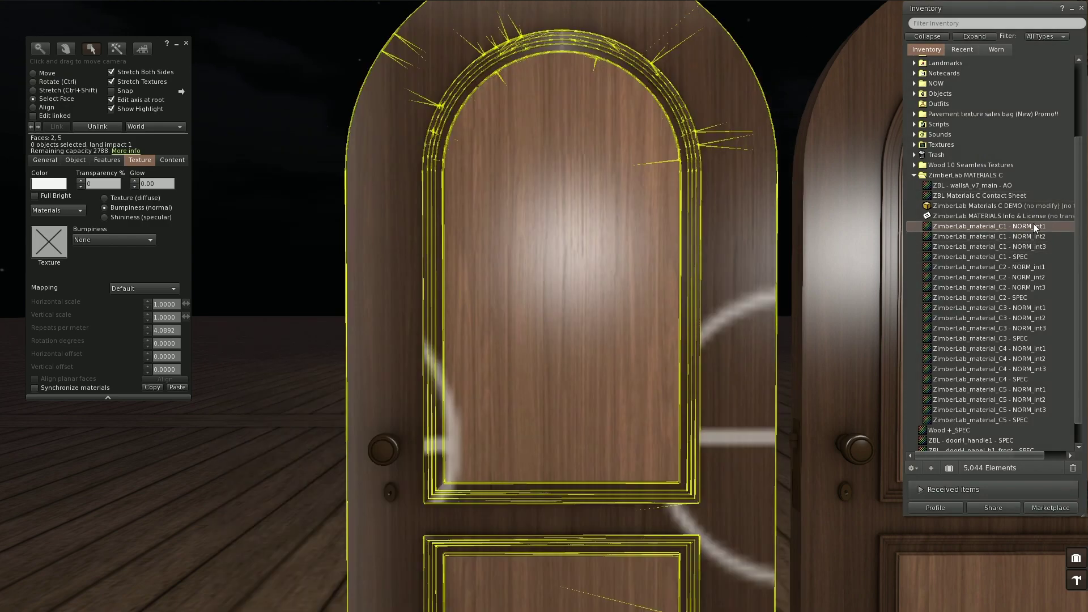
pyautogui.moveTo(1034, 226); pyautogui.dragTo(55, 240)
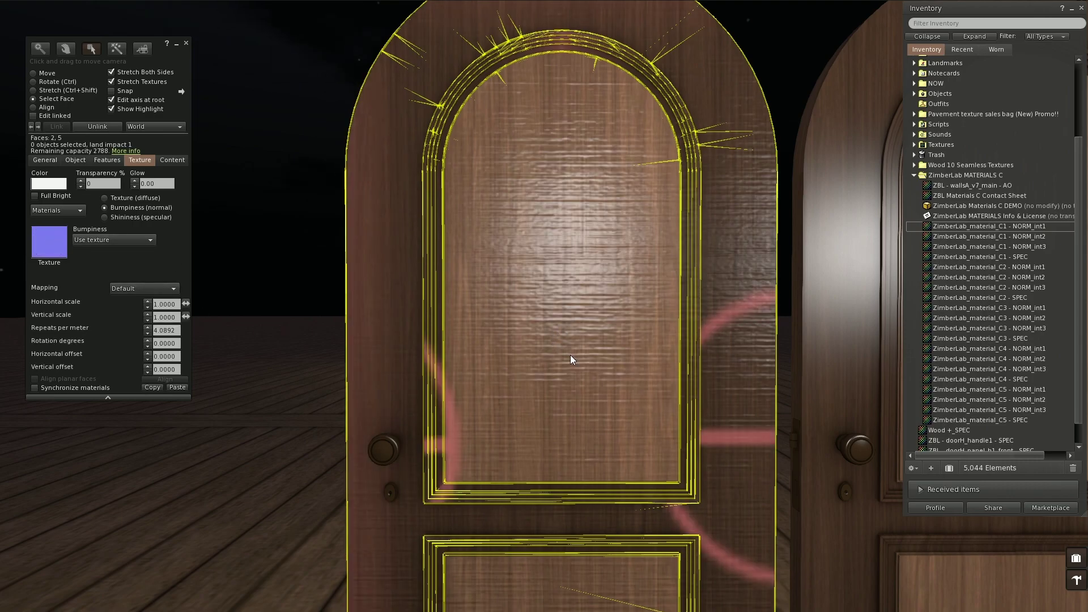
pyautogui.keyDown('alt'); pyautogui.moveTo(571, 359); pyautogui.dragTo(547, 329); pyautogui.keyUp('alt')
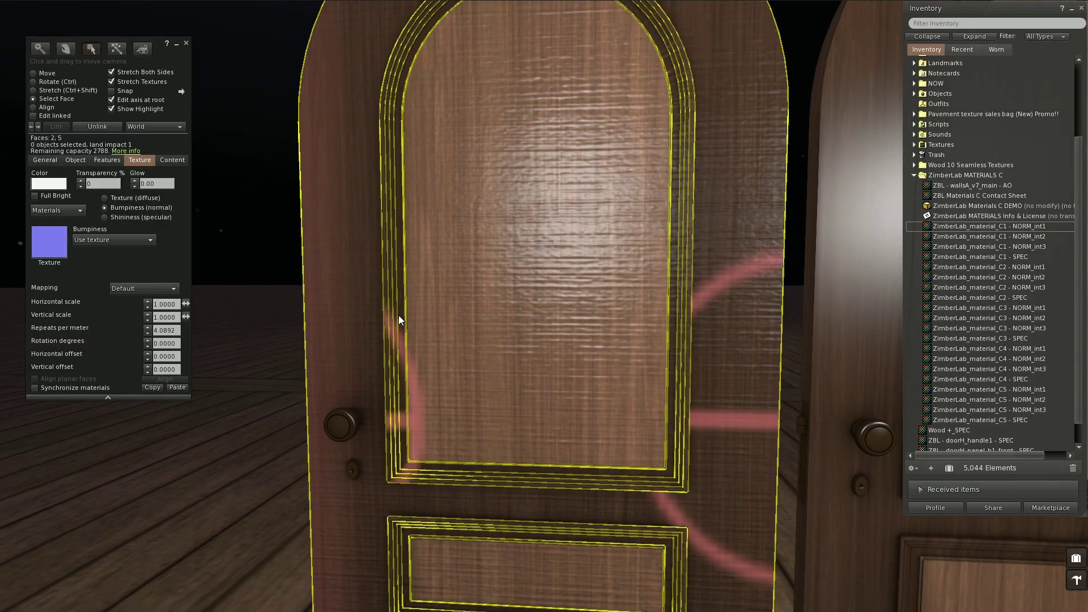
pyautogui.click(177, 344)
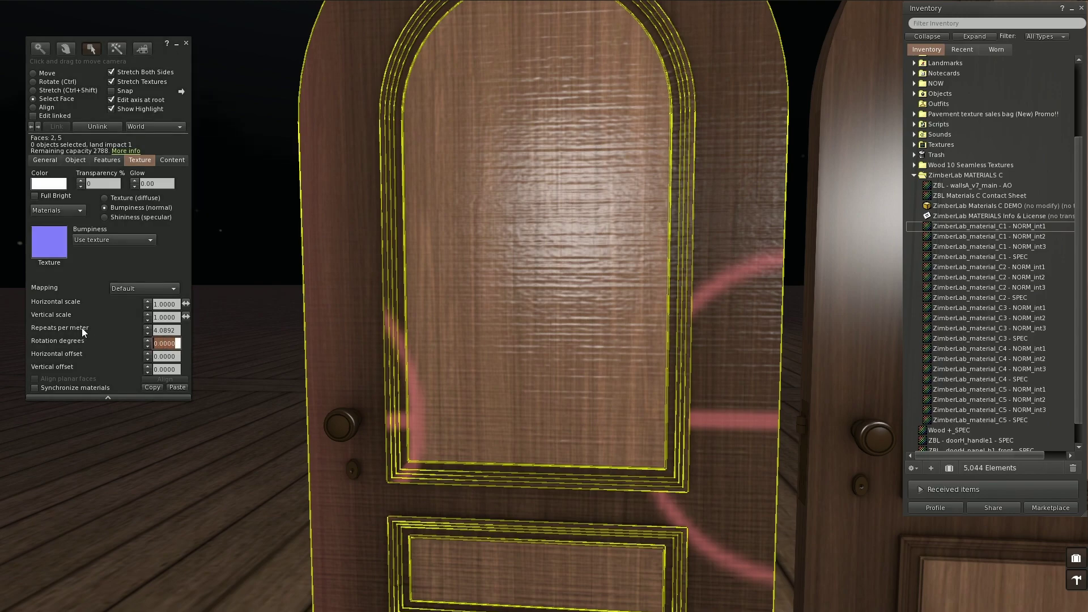
pyautogui.write('90')
pyautogui.press('Return')
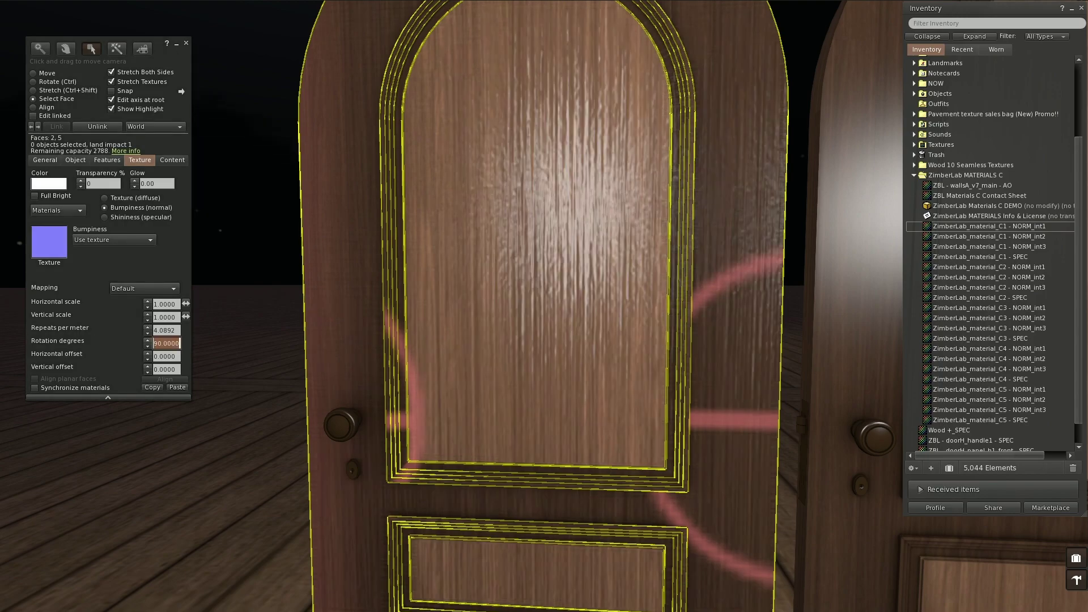
# Step: Set the bumpiness texture's horizontal and vertical scale to 10 and finish editing the door
pyautogui.click(179, 304)
pyautogui.write('10')
pyautogui.press('Tab')
pyautogui.write('10')
pyautogui.press('Return')
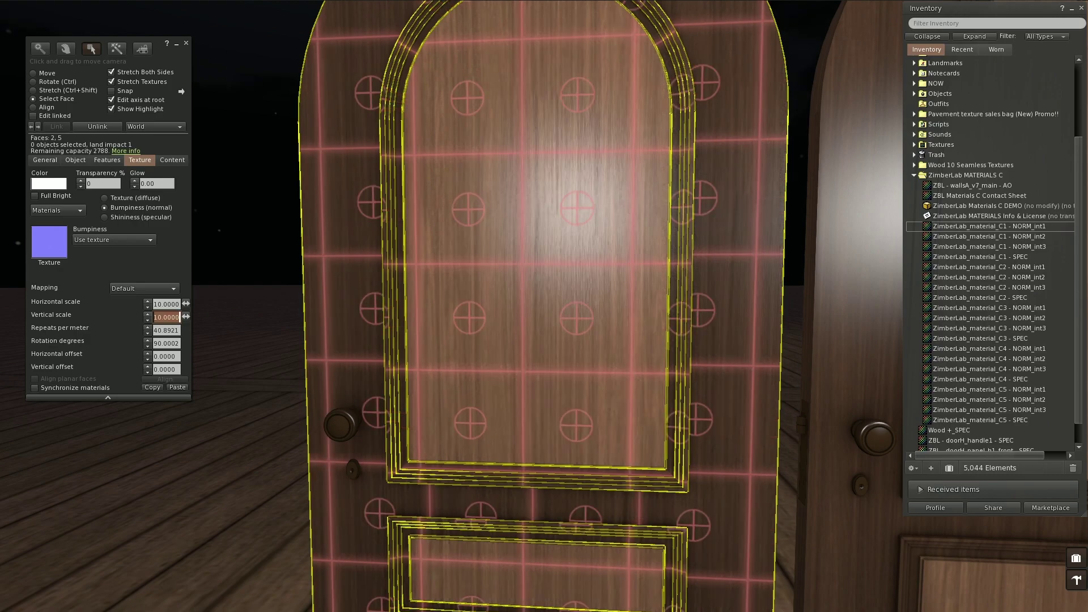
pyautogui.click(185, 45)
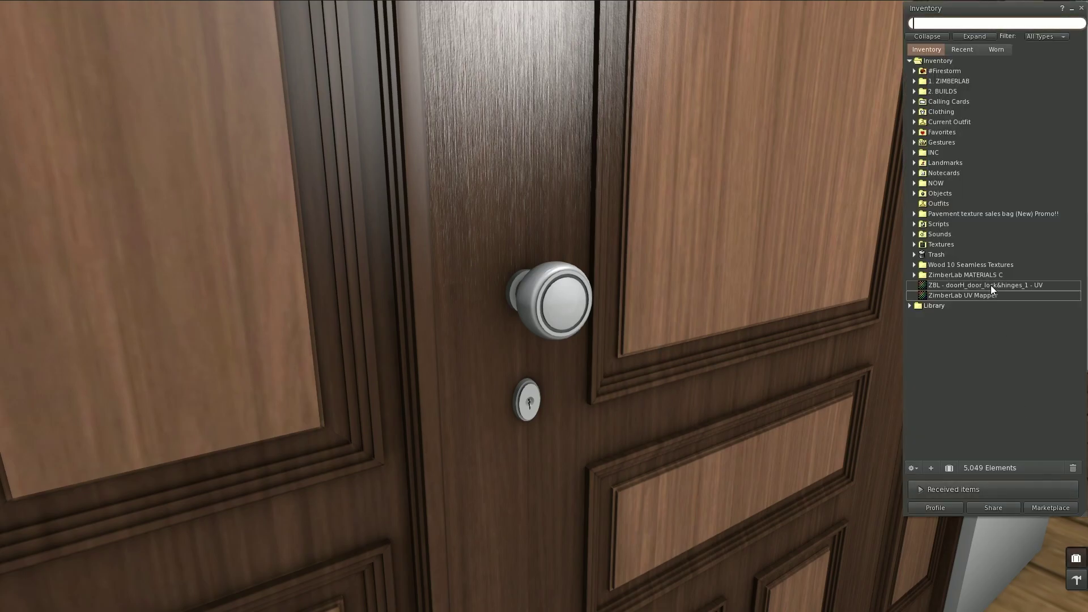
# Step: Open the ZBL - doorH_door_lock&hinges_1 - UV texture from the inventory and examine its layout and the UV-mapped door knob
pyautogui.doubleClick(990, 284)
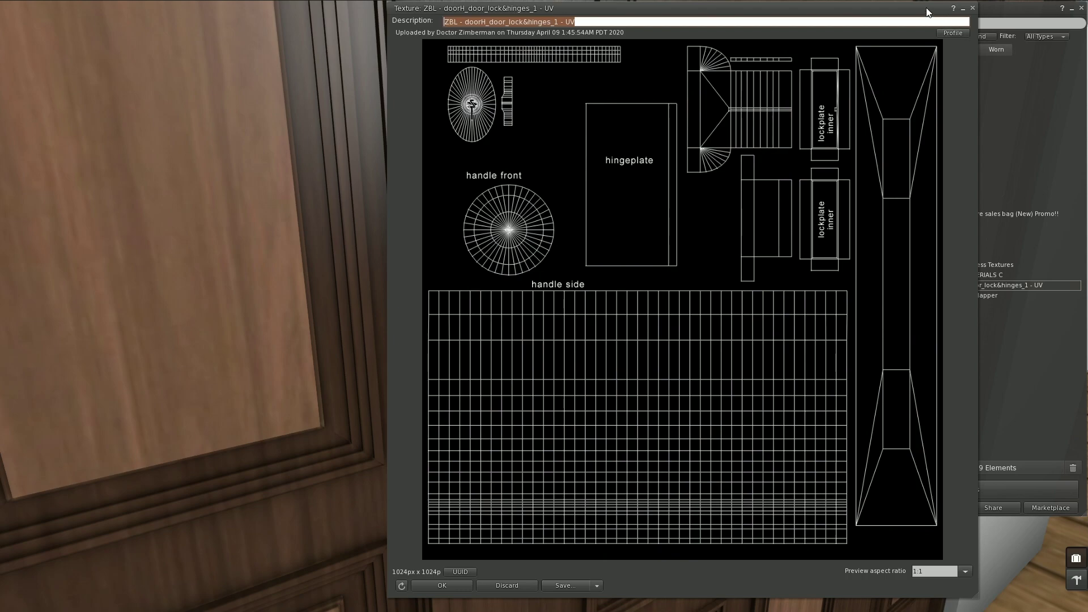
pyautogui.moveTo(873, 10); pyautogui.dragTo(504, 11)
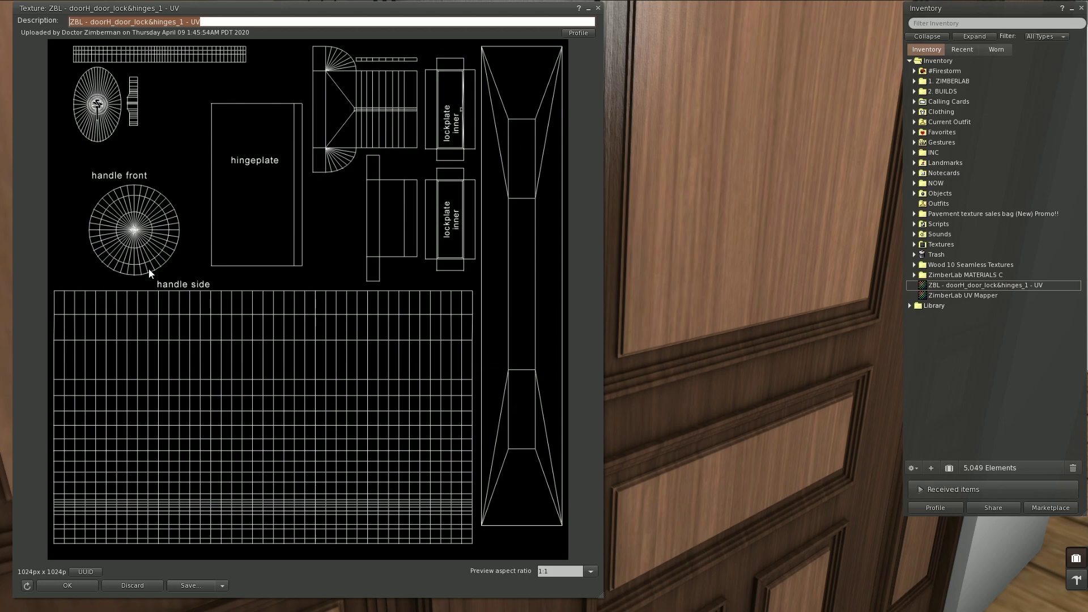
pyautogui.moveTo(598, 595); pyautogui.dragTo(473, 445)
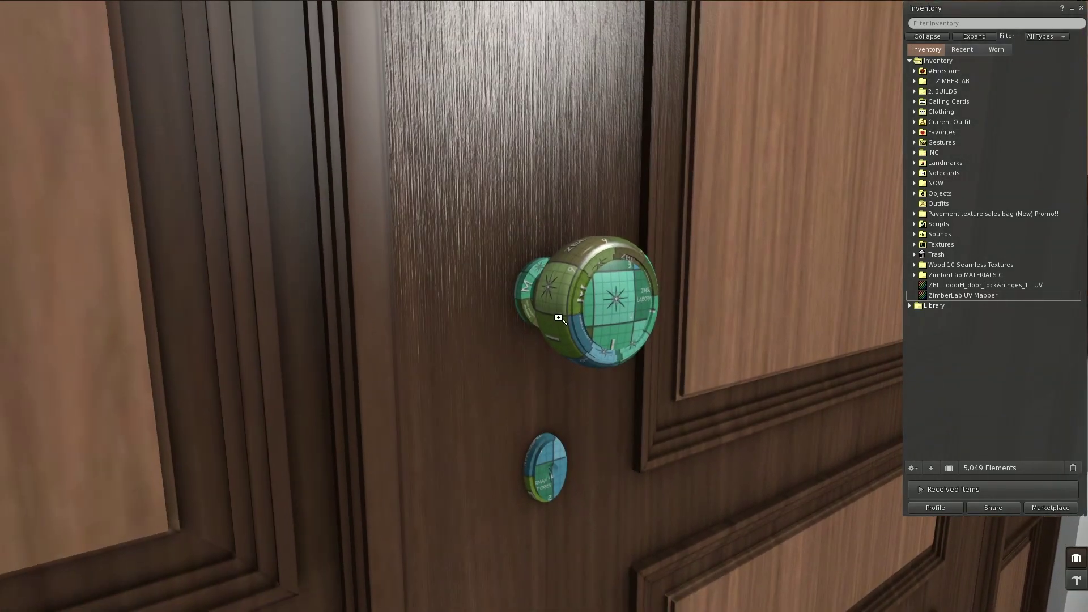
pyautogui.keyDown('alt'); pyautogui.moveTo(582, 310); pyautogui.dragTo(581, 405); pyautogui.keyUp('alt')
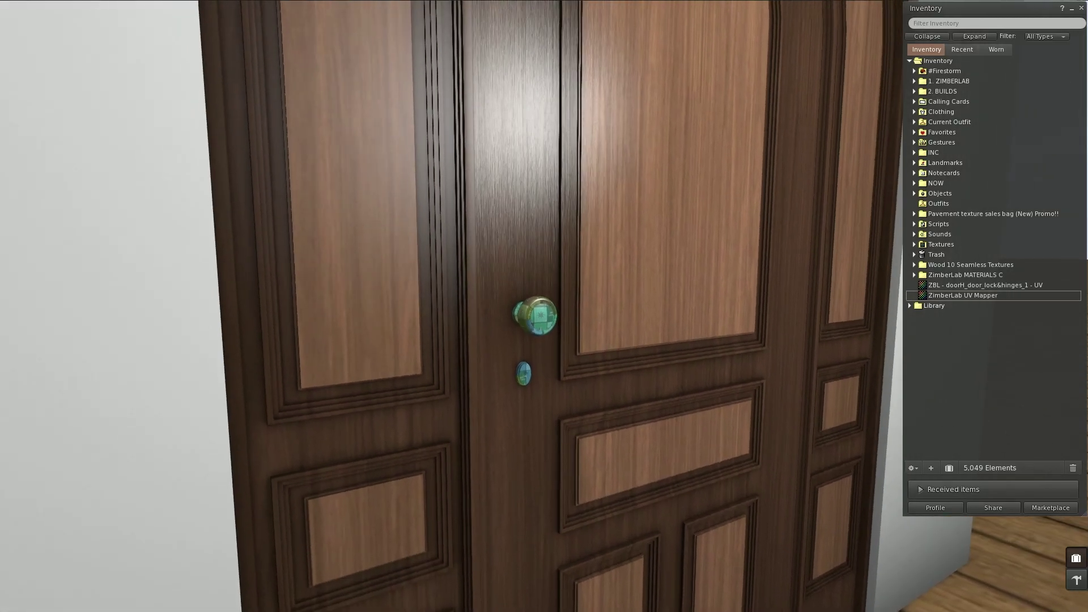
pyautogui.keyDown('alt'); pyautogui.moveTo(544, 317); pyautogui.dragTo(589, 300); pyautogui.keyUp('alt')
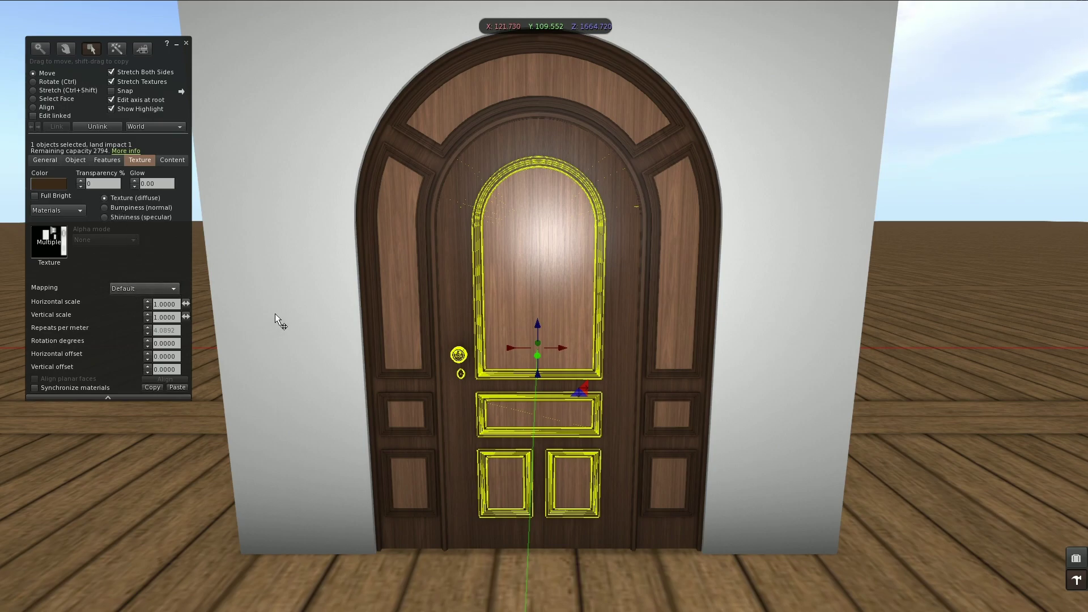
# Step: Try a diffuse texture horizontal scale of 6.8 and vertical scale of 5 on the whole framed door
pyautogui.keyDown('alt'); pyautogui.moveTo(539, 321); pyautogui.dragTo(549, 307); pyautogui.keyUp('alt')
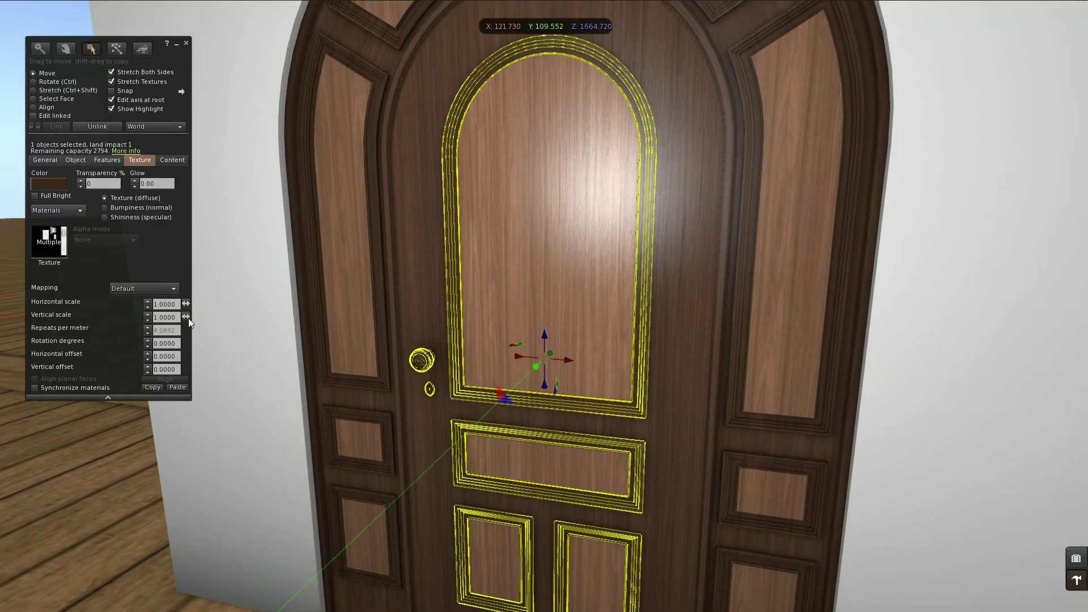
pyautogui.moveTo(149, 301); pyautogui.dragTo(147, 314)
pyautogui.press('alt')
pyautogui.keyDown('alt'); pyautogui.moveTo(219, 301); pyautogui.dragTo(266, 305); pyautogui.keyUp('alt')
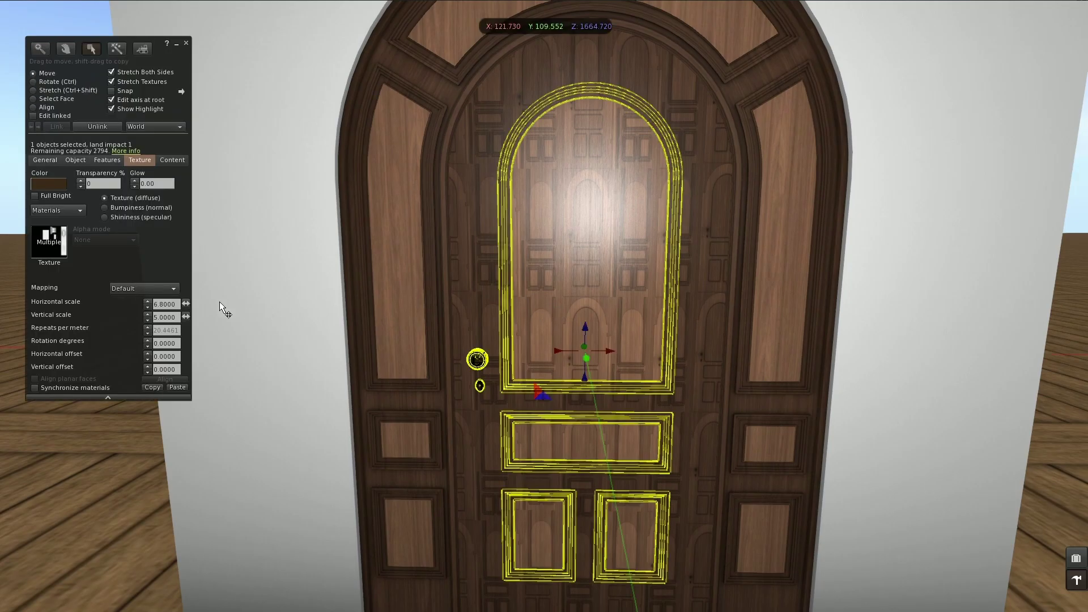
# Step: Return the framed door's horizontal and vertical texture scale to 1 and finish editing it
pyautogui.doubleClick(176, 305)
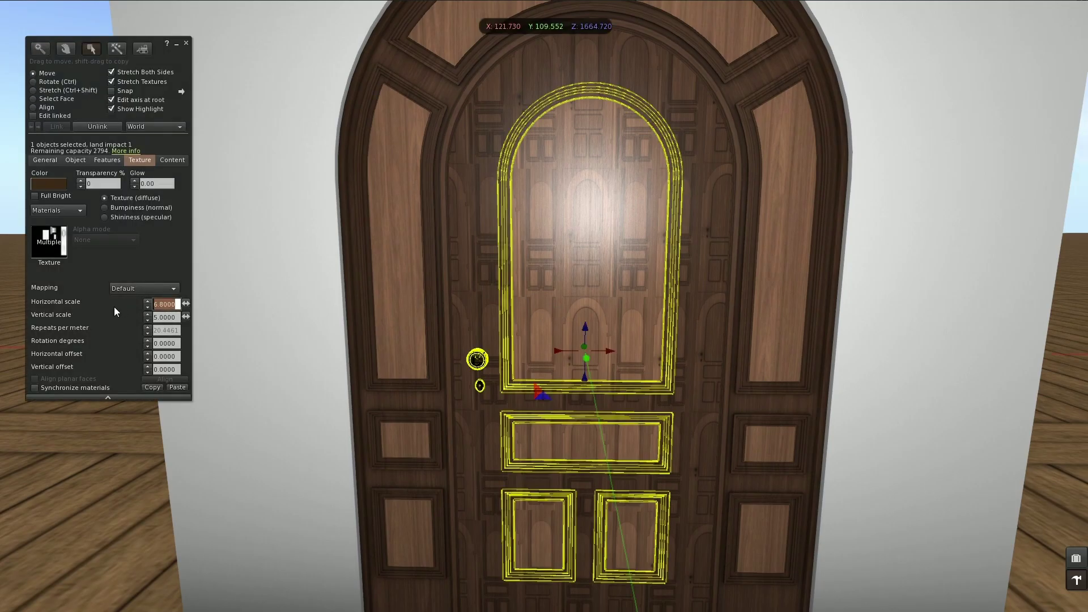
pyautogui.write('1')
pyautogui.press('Tab')
pyautogui.write('1')
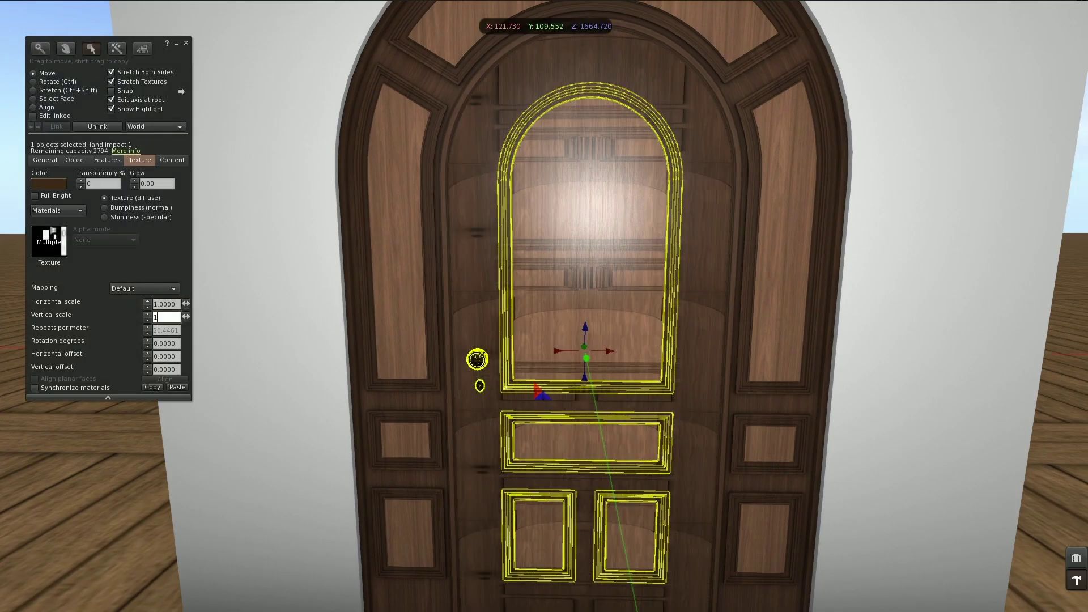
pyautogui.press('Return')
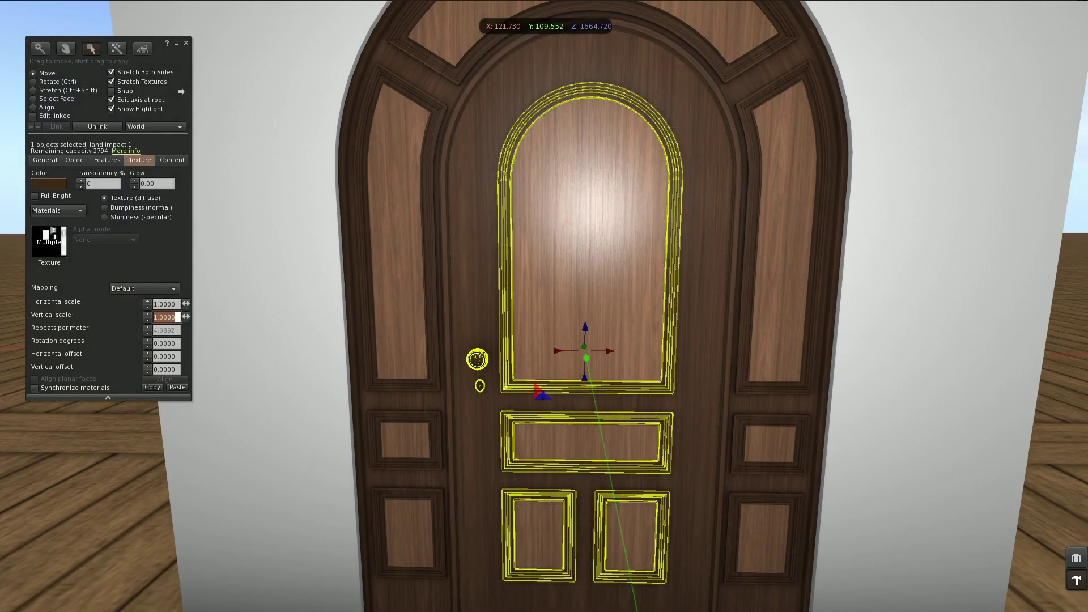
pyautogui.click(187, 46)
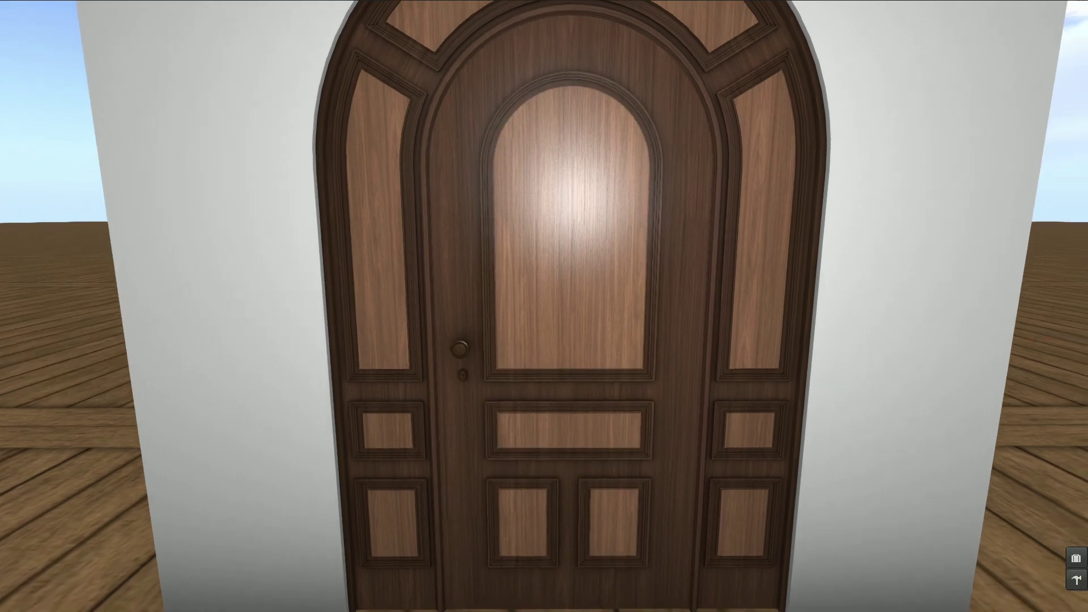